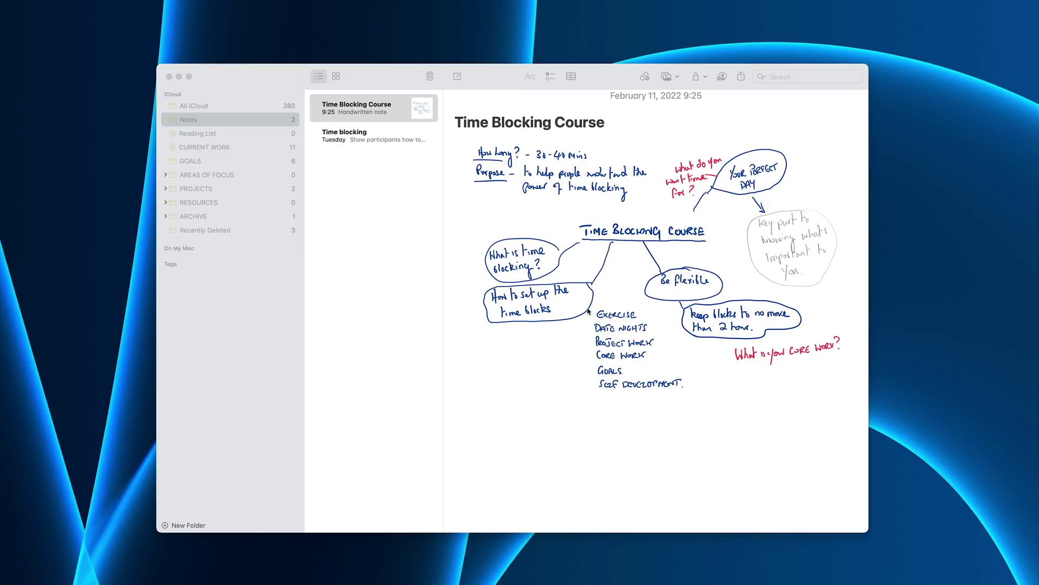
Review the typed Time blocking note, then return to the handwritten Time Blocking Course note.
{"action": "left_click", "coordinate": [343, 141]}
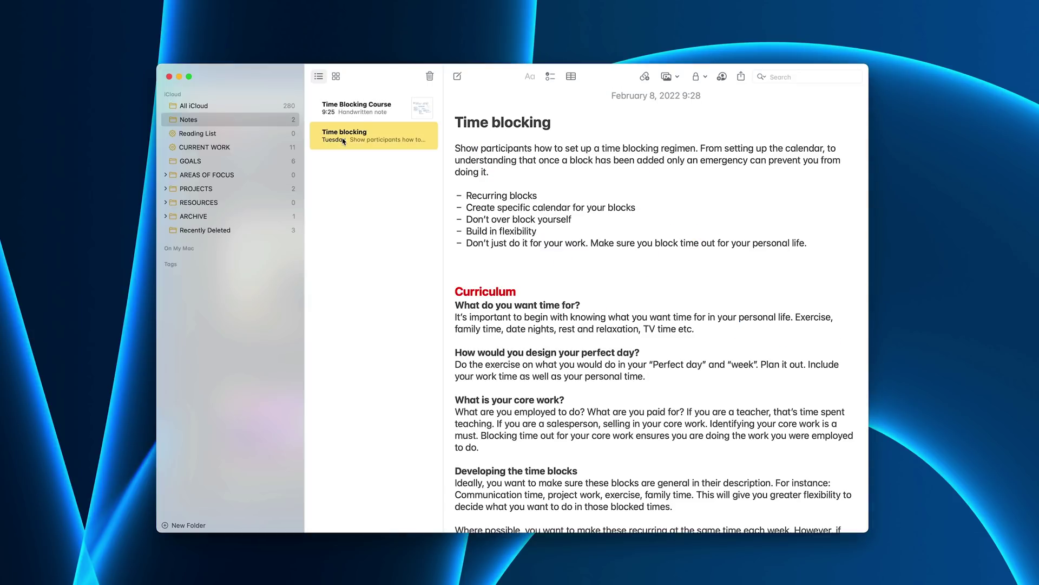
{"action": "scroll", "coordinate": [559, 220], "scroll_direction": "down", "scroll_amount": 5}
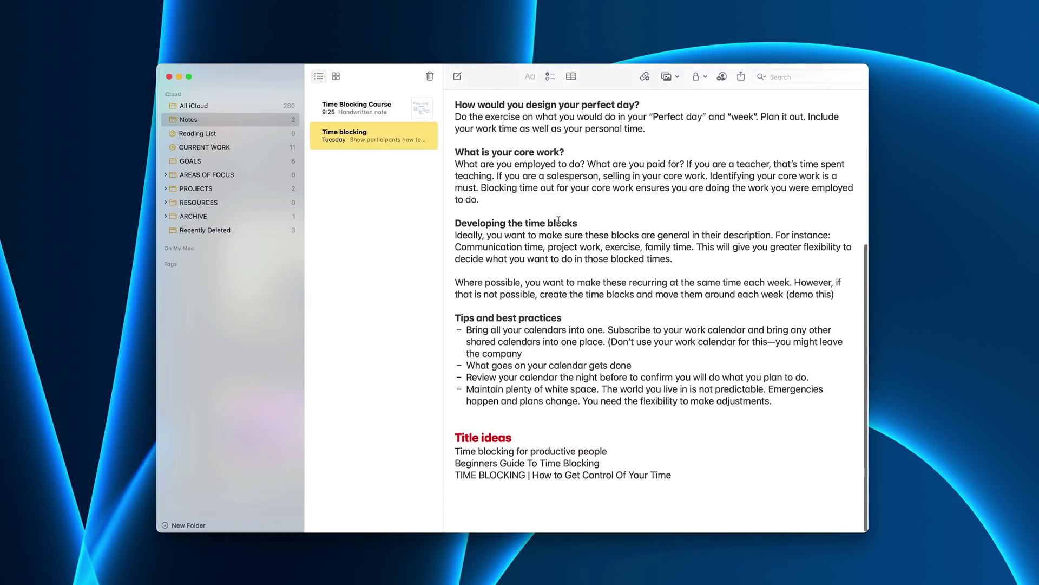
{"action": "scroll", "coordinate": [559, 221], "scroll_direction": "up", "scroll_amount": 10}
{"action": "scroll", "coordinate": [559, 220], "scroll_direction": "down", "scroll_amount": 10}
{"action": "scroll", "coordinate": [559, 221], "scroll_direction": "up", "scroll_amount": 10}
{"action": "scroll", "coordinate": [551, 201], "scroll_direction": "down", "scroll_amount": 10}
{"action": "scroll", "coordinate": [552, 200], "scroll_direction": "up", "scroll_amount": 10}
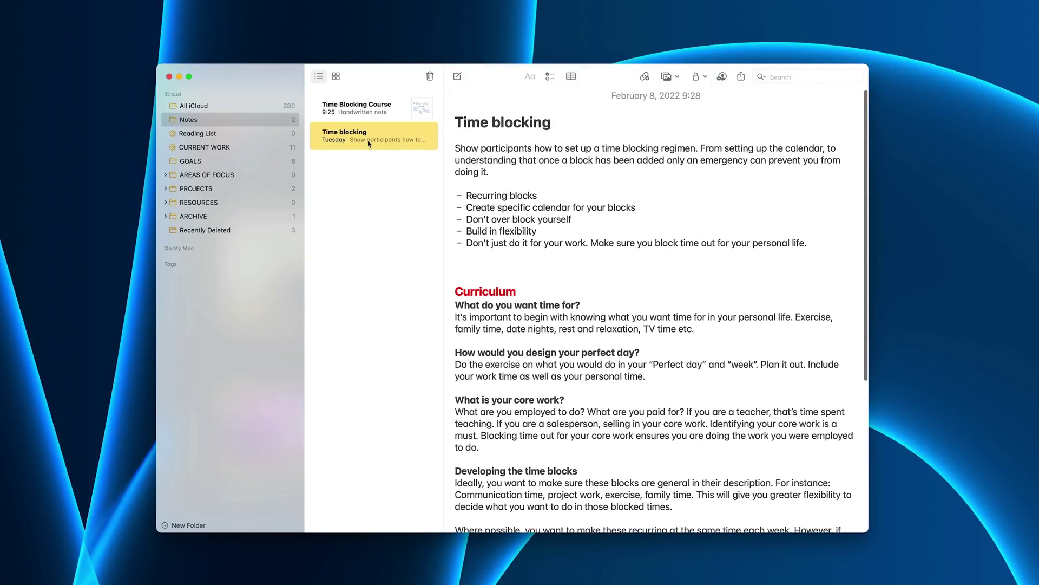
{"action": "left_click", "coordinate": [354, 112]}
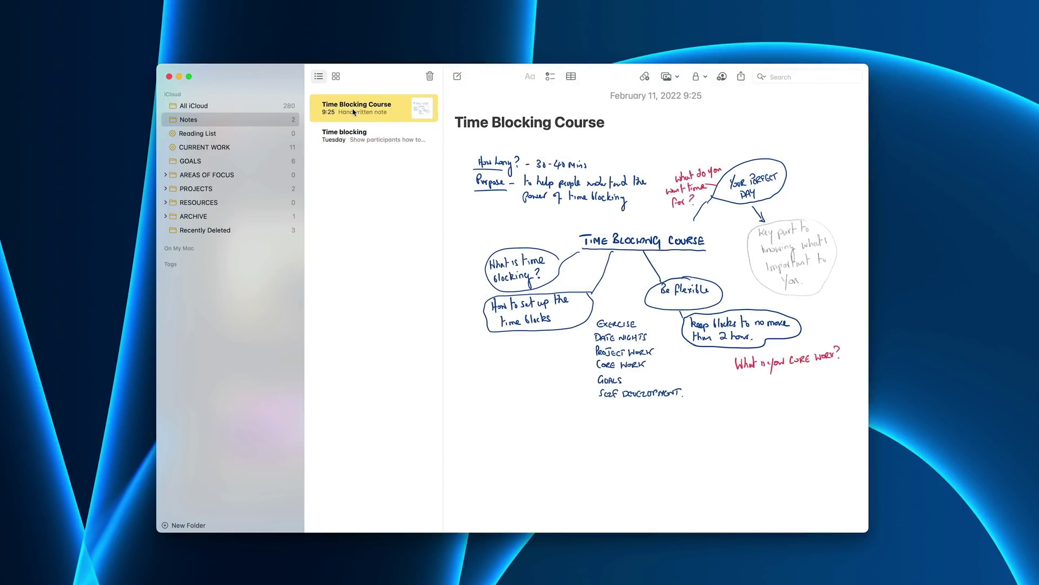
Create a plain (non-smart) folder named 'Time Blocking Course'.
{"action": "right_click", "coordinate": [193, 121]}
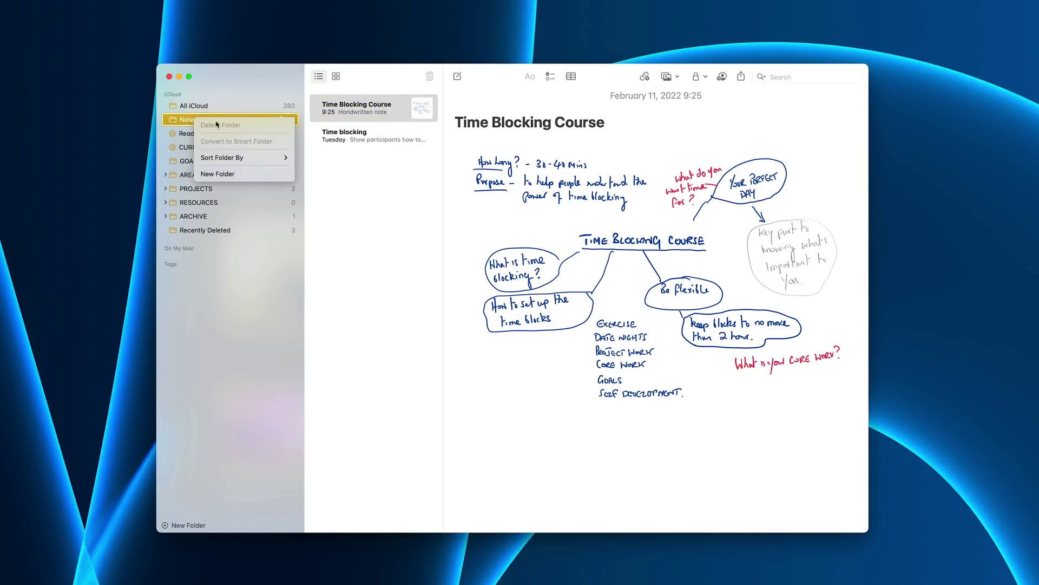
{"action": "left_click", "coordinate": [252, 249]}
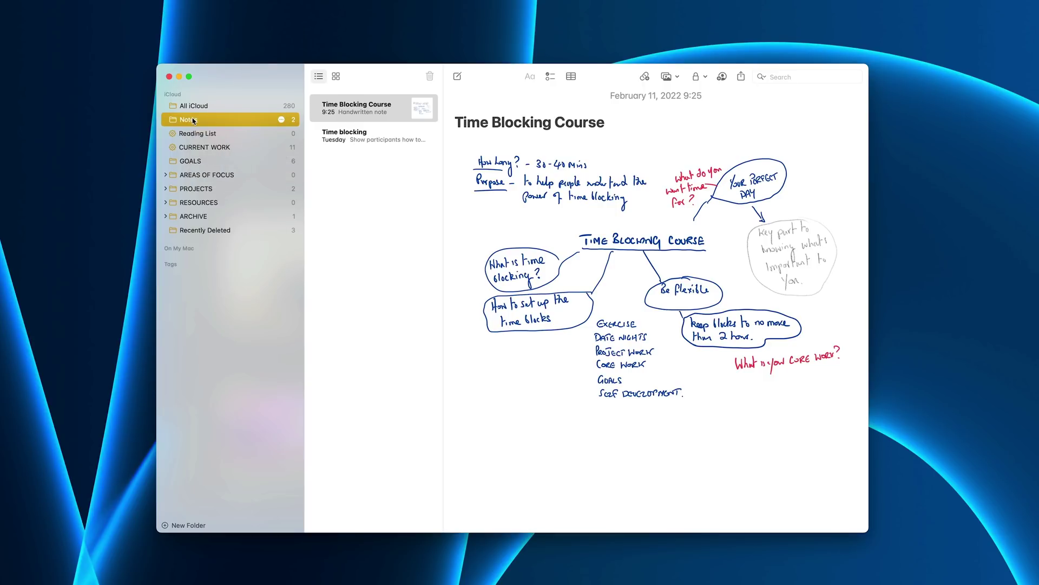
{"action": "left_click", "coordinate": [186, 525]}
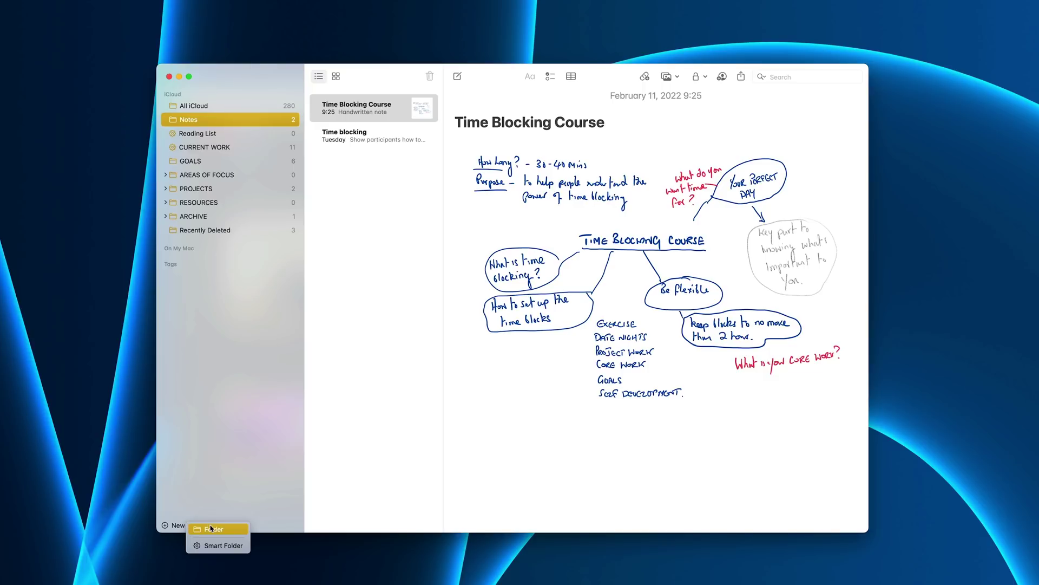
{"action": "left_click", "coordinate": [211, 529]}
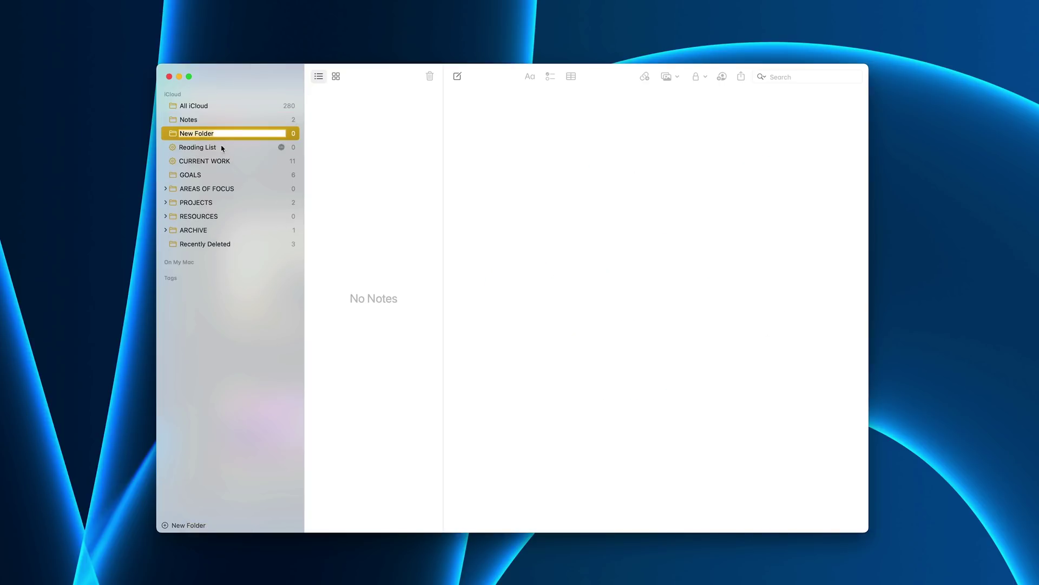
{"action": "type", "text": "Time Blocking Course"}
{"action": "key", "text": "Return"}
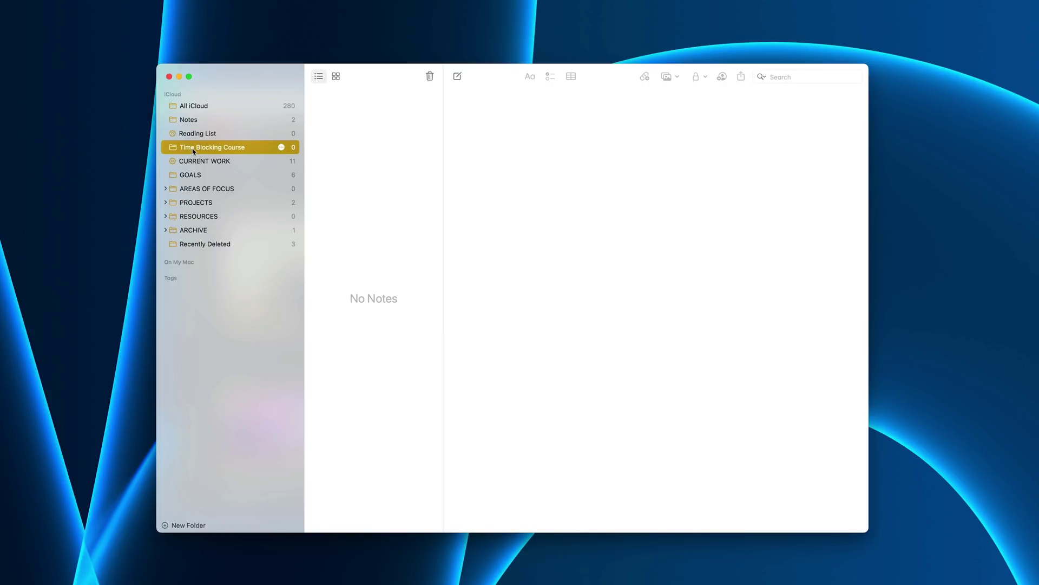
Drag the handwritten mind map and the typed Time blocking note into Time Blocking Course, then open it.
{"action": "left_click", "coordinate": [187, 120]}
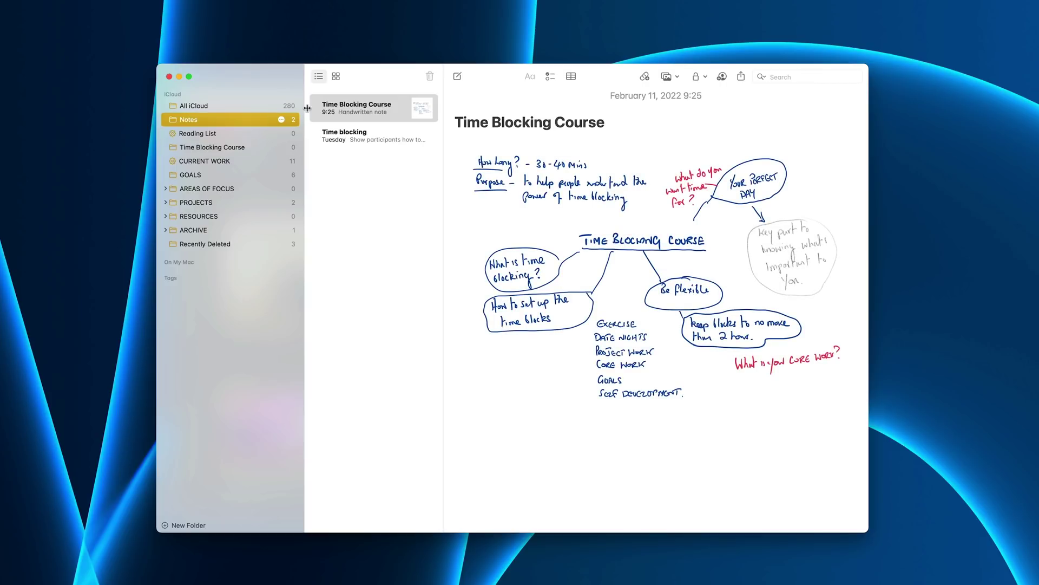
{"action": "left_click_drag", "start_coordinate": [311, 104], "coordinate": [254, 147]}
{"action": "left_click_drag", "start_coordinate": [349, 111], "coordinate": [250, 149]}
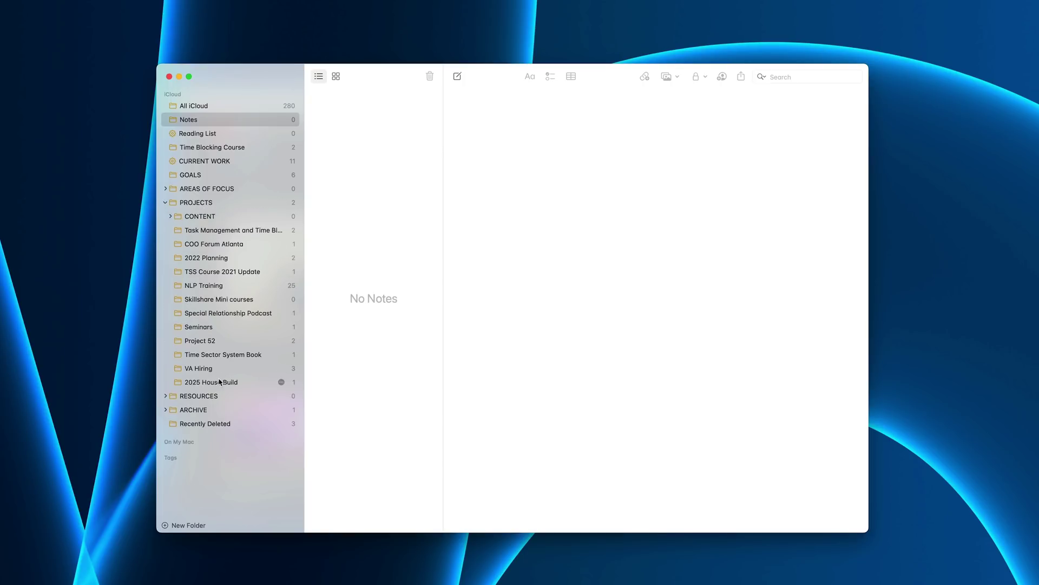
{"action": "left_click", "coordinate": [165, 202]}
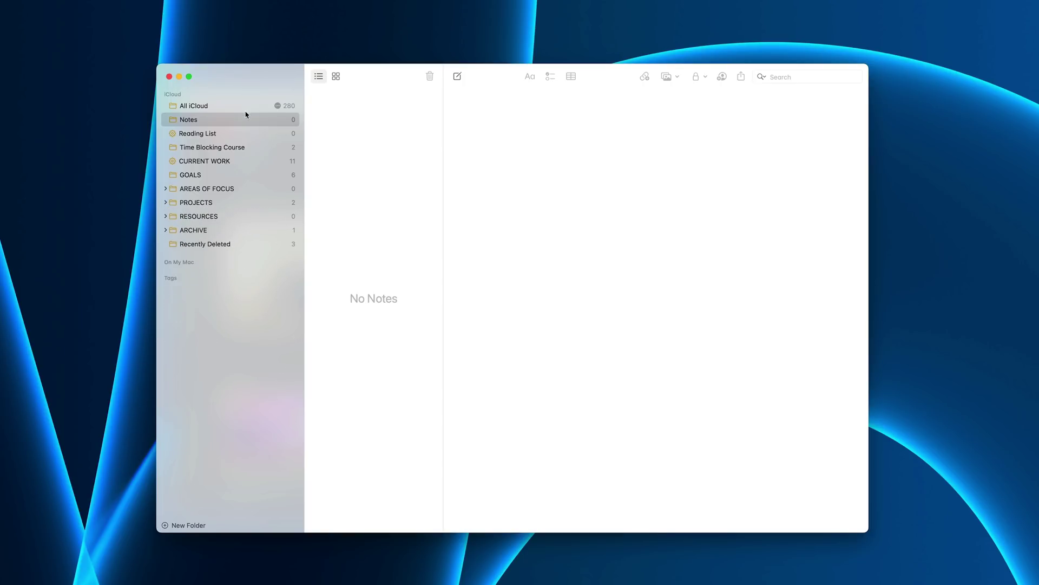
{"action": "left_click", "coordinate": [200, 148]}
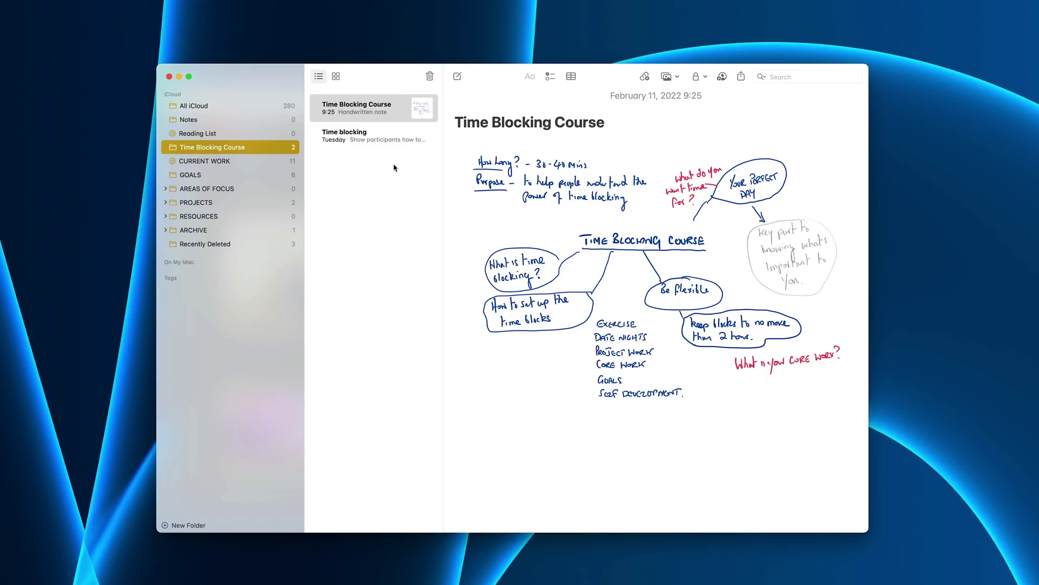
Create a note titled 'Time Blocking Master Note' with a table reading Deadline: and 30 March 2022.
{"action": "left_click", "coordinate": [459, 78]}
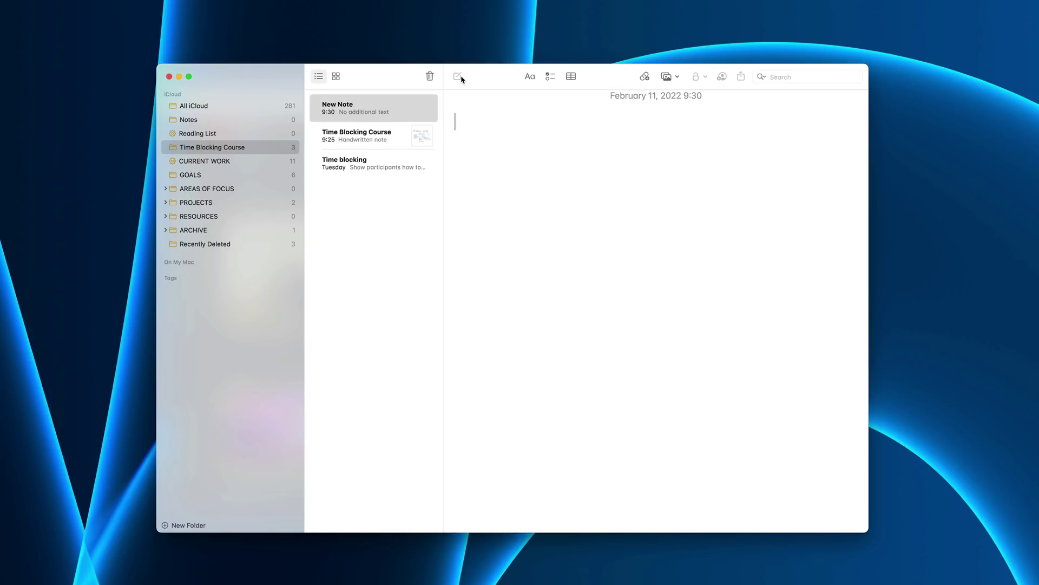
{"action": "type", "text": "Time Blocking Master Note"}
{"action": "key", "text": "Return"}
{"action": "left_click", "coordinate": [571, 76]}
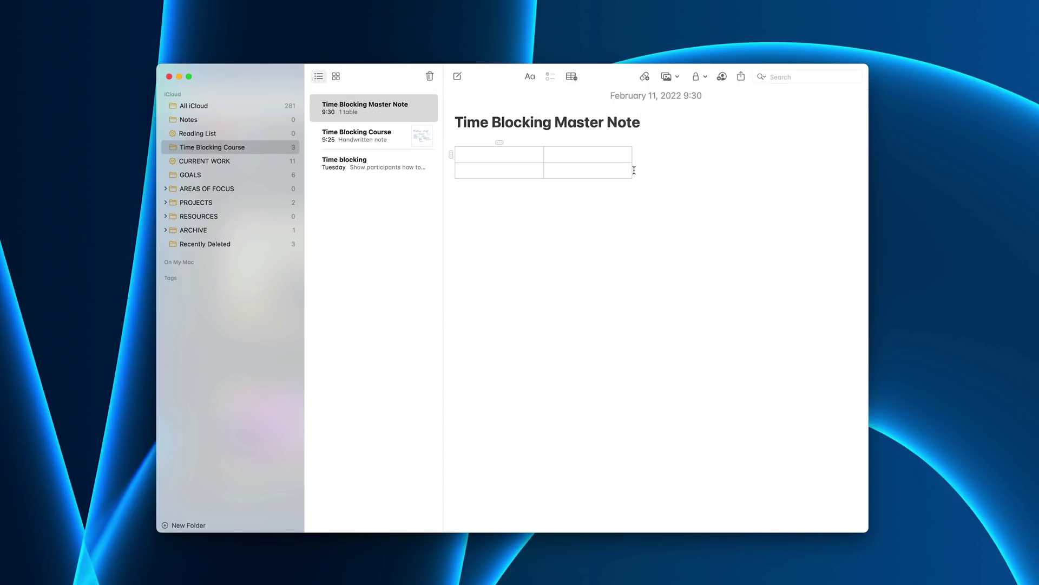
{"action": "type", "text": "Deadline:"}
{"action": "left_click", "coordinate": [547, 154]}
{"action": "type", "text": "30 March 202"}
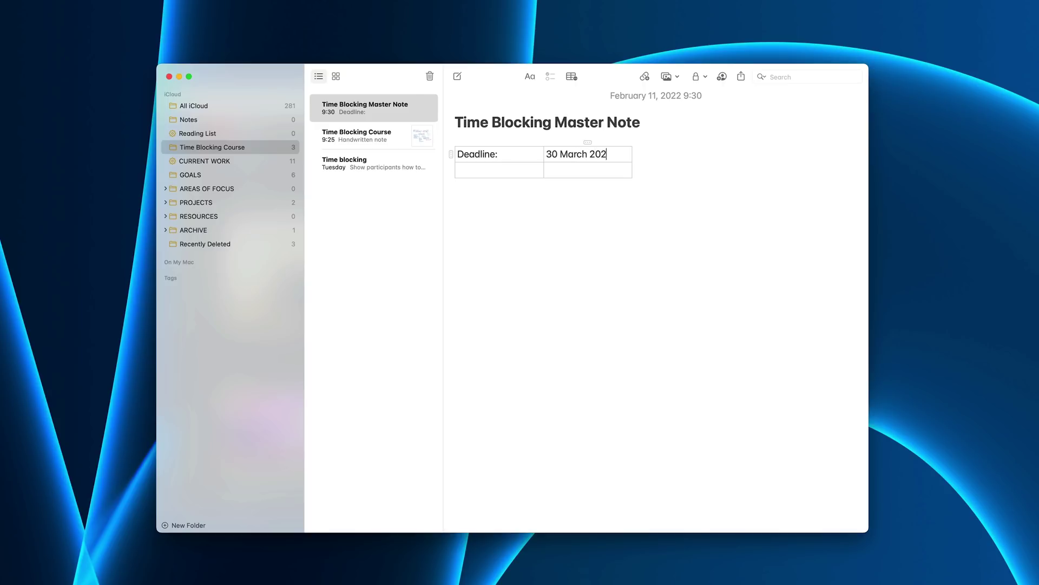
{"action": "type", "text": "2"}
Bold 'Deadline:' in the table, then switch back to the Time blocking note.
{"action": "left_click_drag", "start_coordinate": [506, 157], "coordinate": [455, 157]}
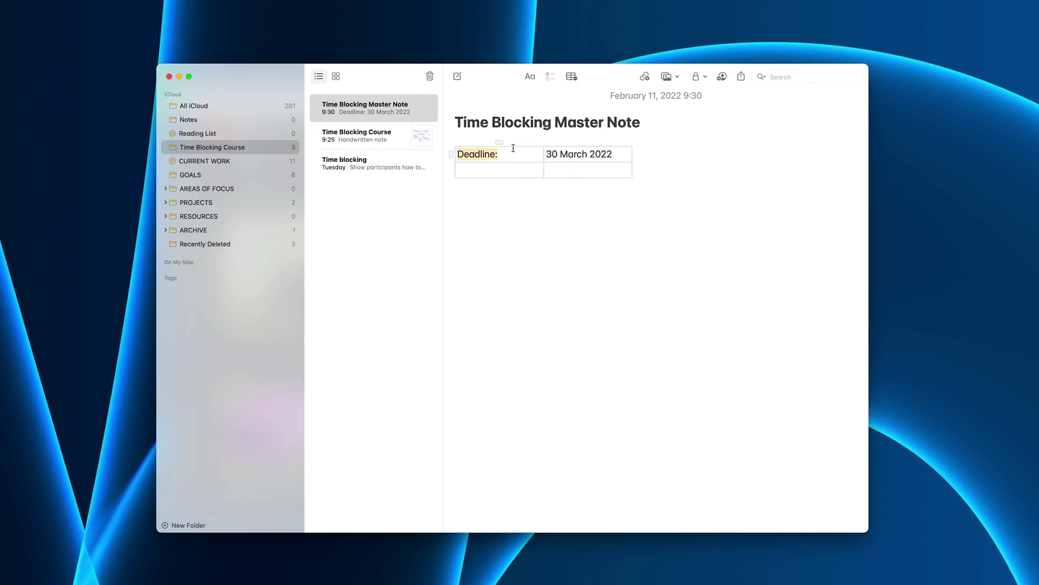
{"action": "key", "text": "super+b"}
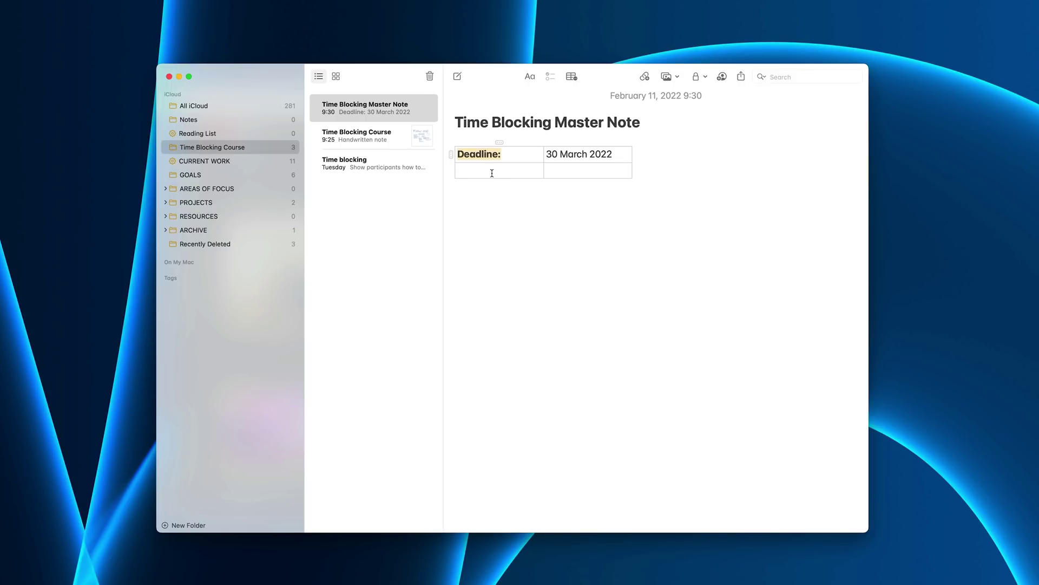
{"action": "left_click", "coordinate": [493, 173]}
{"action": "left_click", "coordinate": [400, 169]}
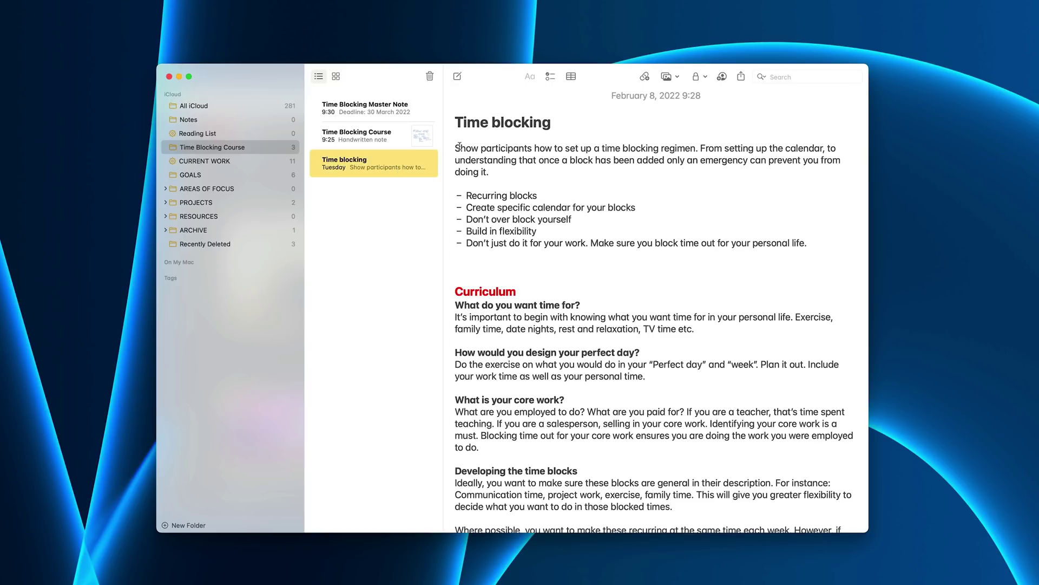
Copy the Time blocking note's opening paragraph and paste it under a new 'Purpose:' line in the master note.
{"action": "left_click_drag", "start_coordinate": [457, 147], "coordinate": [529, 170]}
{"action": "key", "text": "super+c"}
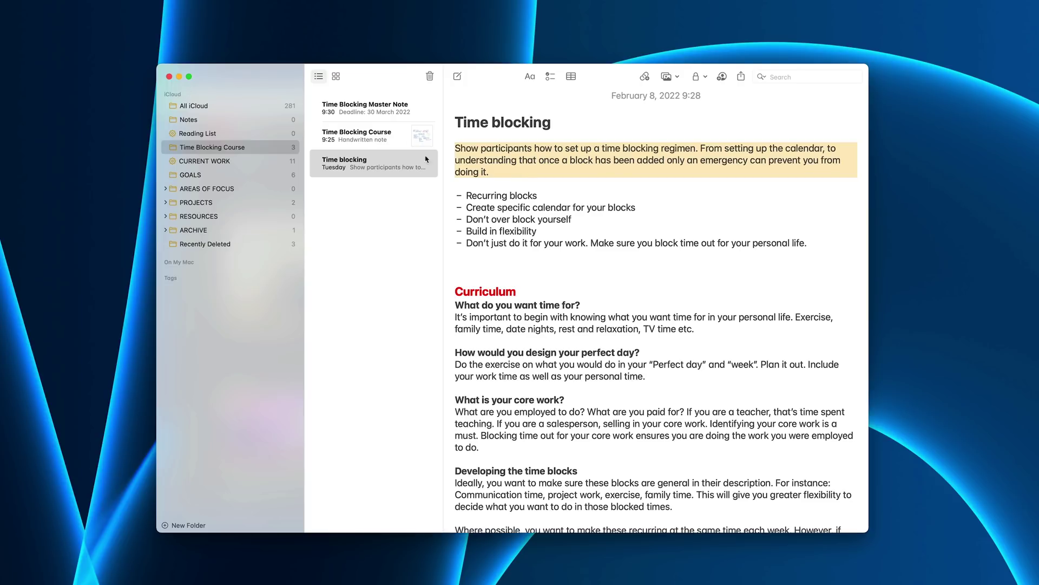
{"action": "left_click", "coordinate": [405, 134]}
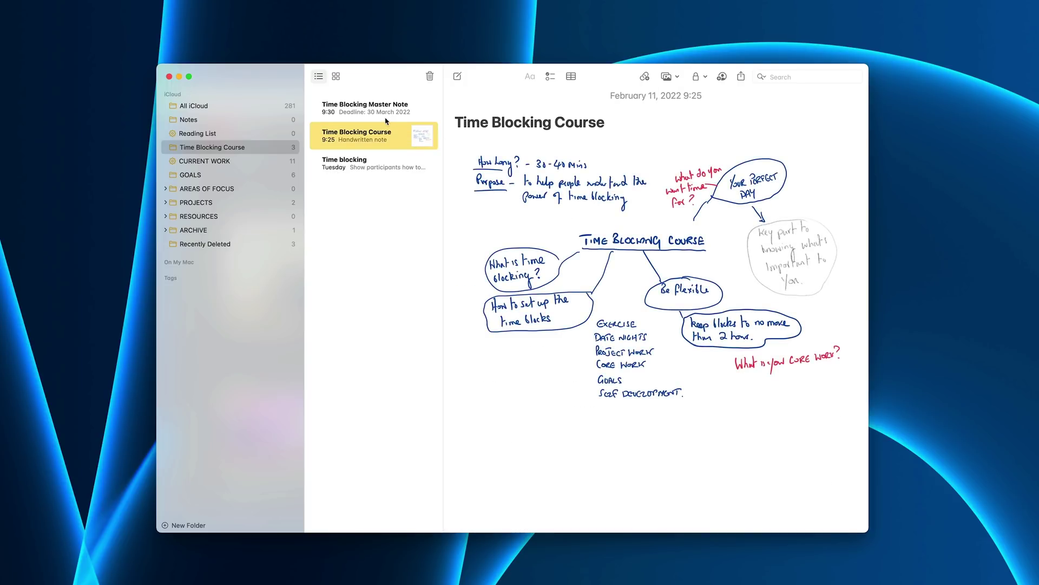
{"action": "left_click", "coordinate": [387, 118]}
{"action": "left_click", "coordinate": [505, 196]}
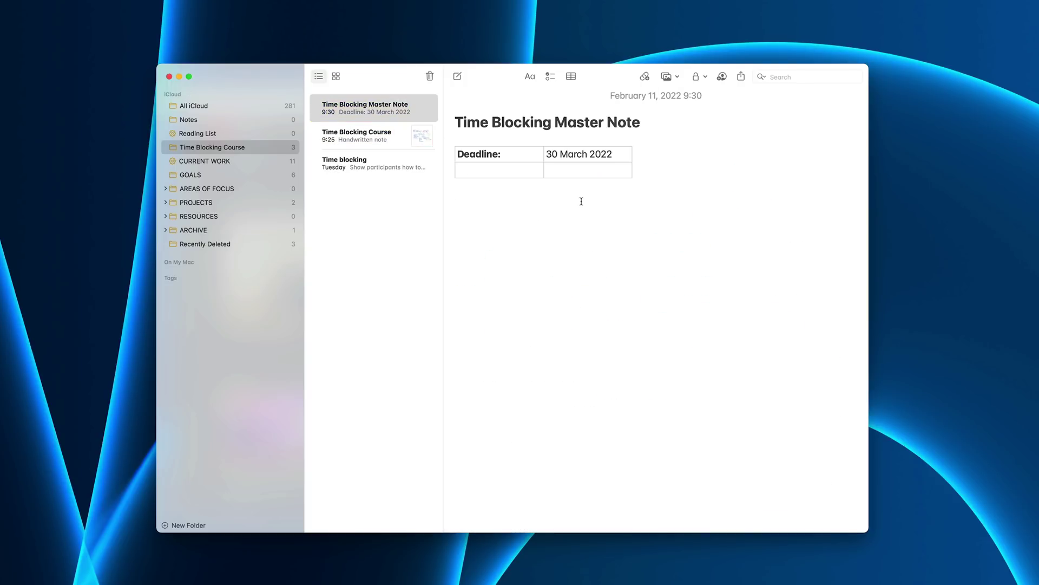
{"action": "type", "text": "Purp"}
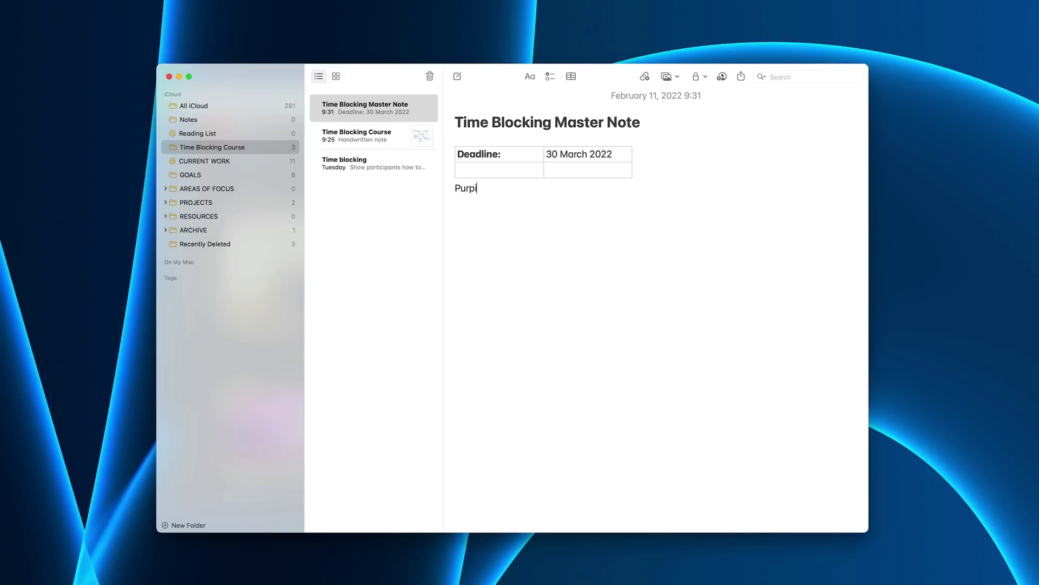
{"action": "type", "text": "ose :"}
{"action": "key", "text": "super+v"}
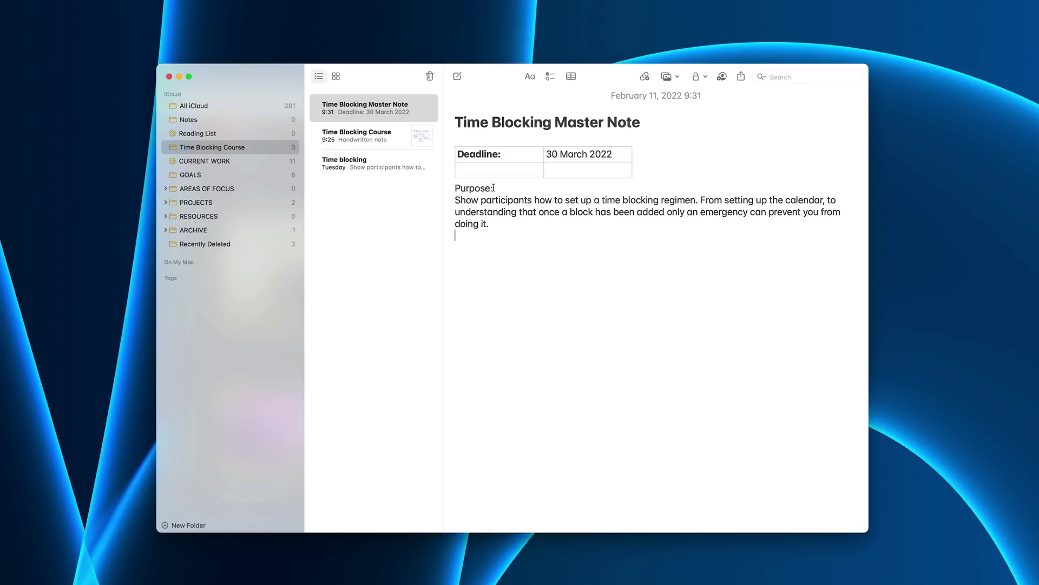
{"action": "left_click_drag", "start_coordinate": [493, 188], "coordinate": [454, 188]}
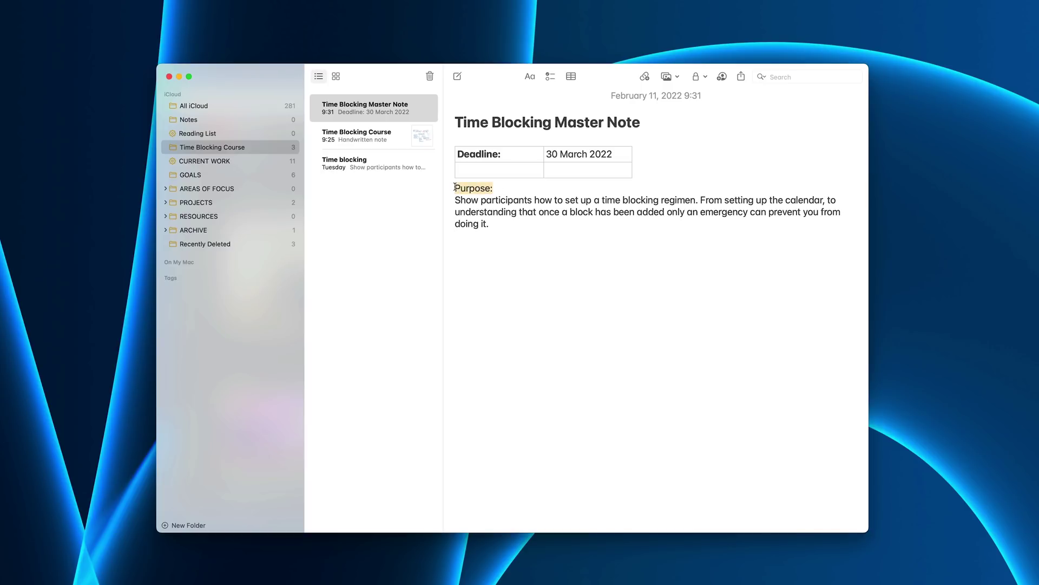
Turn 'Purpose:' into a heading with a blank line above it.
{"action": "left_click", "coordinate": [530, 76]}
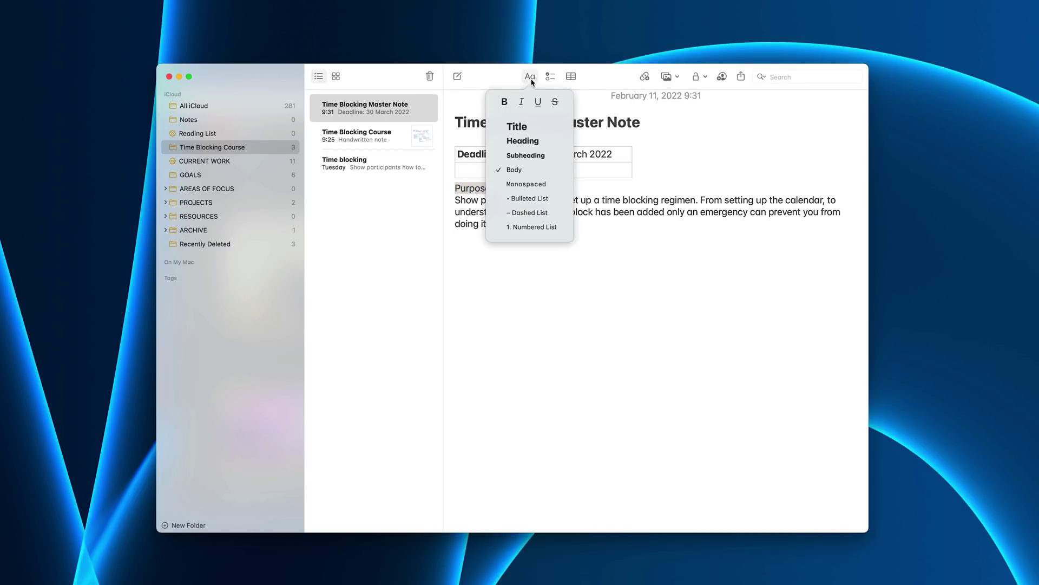
{"action": "left_click", "coordinate": [530, 140]}
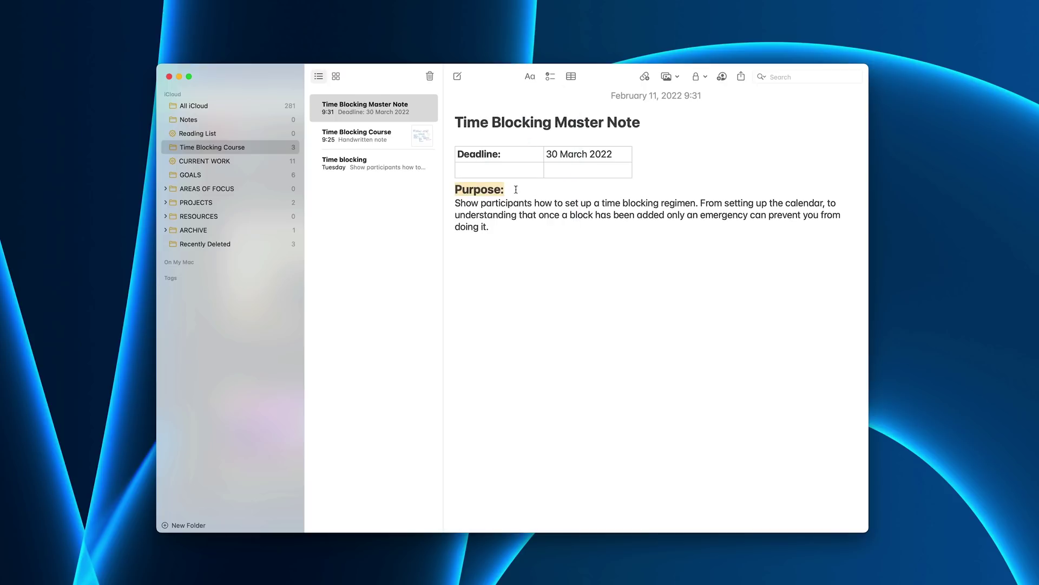
{"action": "left_click", "coordinate": [455, 189]}
{"action": "key", "text": "Return"}
{"action": "key", "text": "Return"}
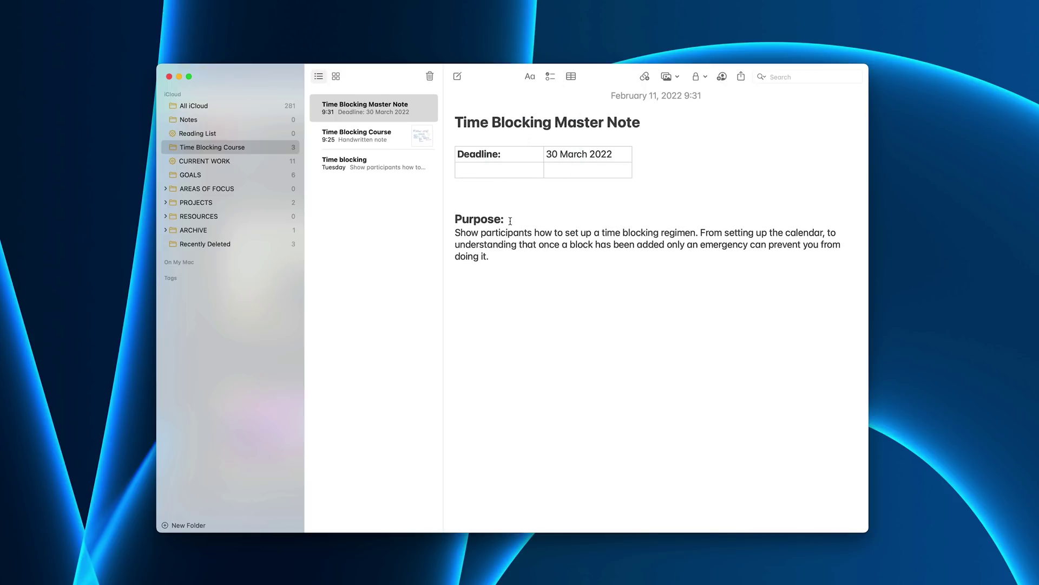
{"action": "left_click_drag", "start_coordinate": [509, 220], "coordinate": [450, 218]}
Colour the Purpose: heading blue, then show all windows with Mission Control.
{"action": "key", "text": "super+shift+c"}
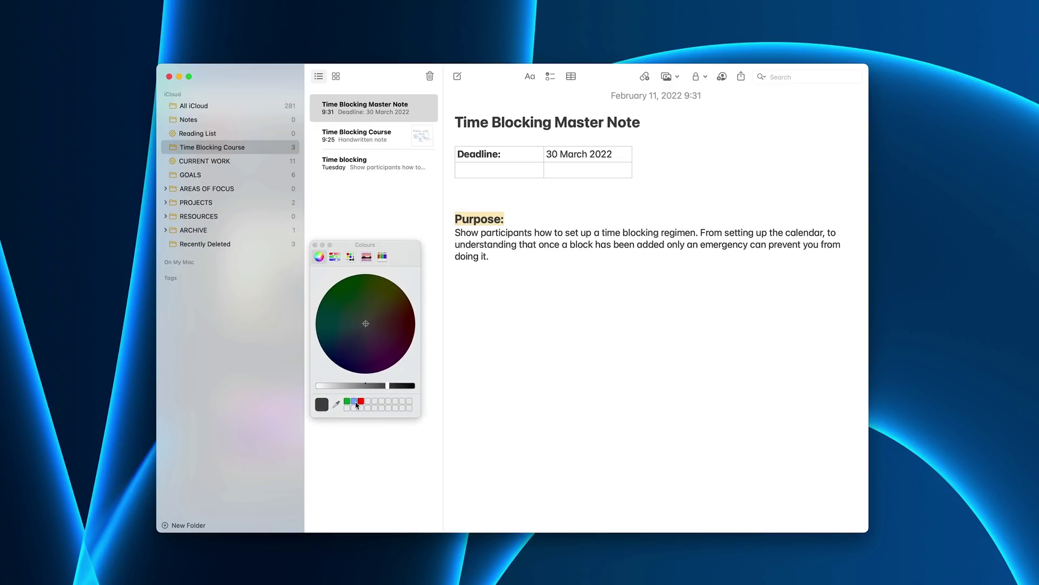
{"action": "left_click", "coordinate": [354, 402]}
{"action": "left_click", "coordinate": [521, 337]}
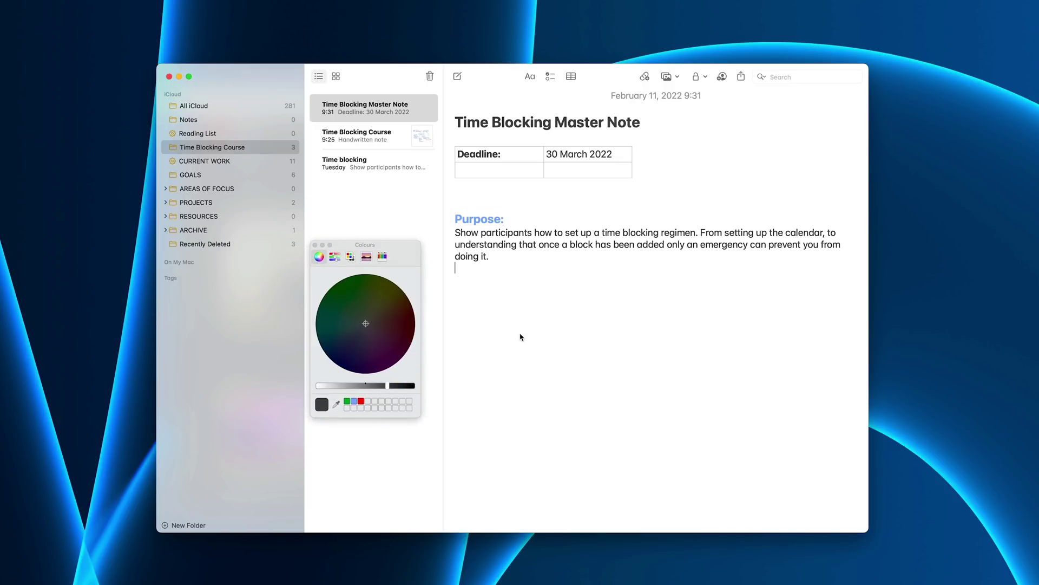
{"action": "left_click", "coordinate": [315, 244]}
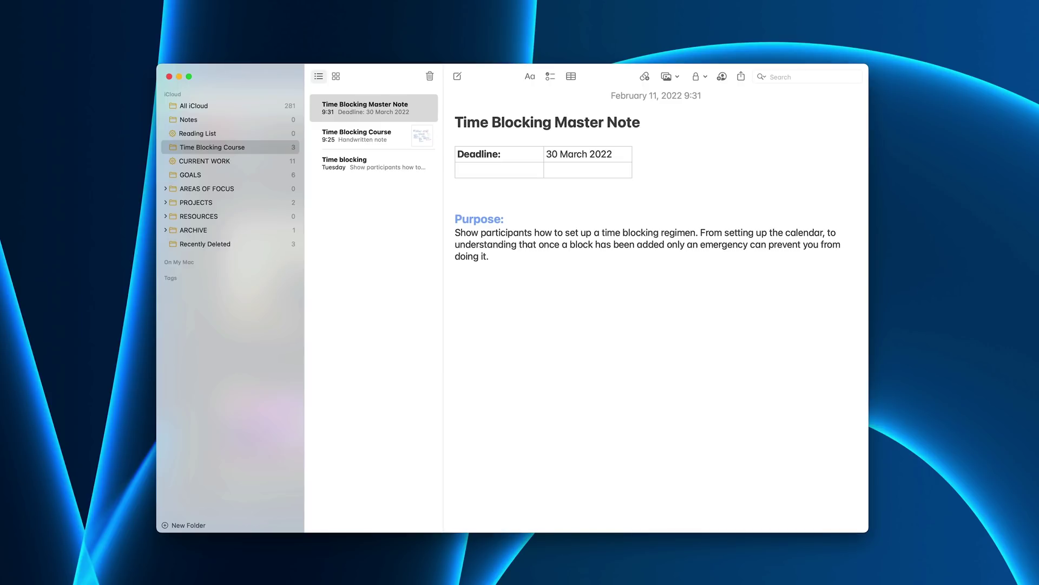
{"action": "key", "text": "ctrl+Up"}
Open 'How I Time Block' from the channel's Videos list and pause the ad.
{"action": "left_click", "coordinate": [286, 392]}
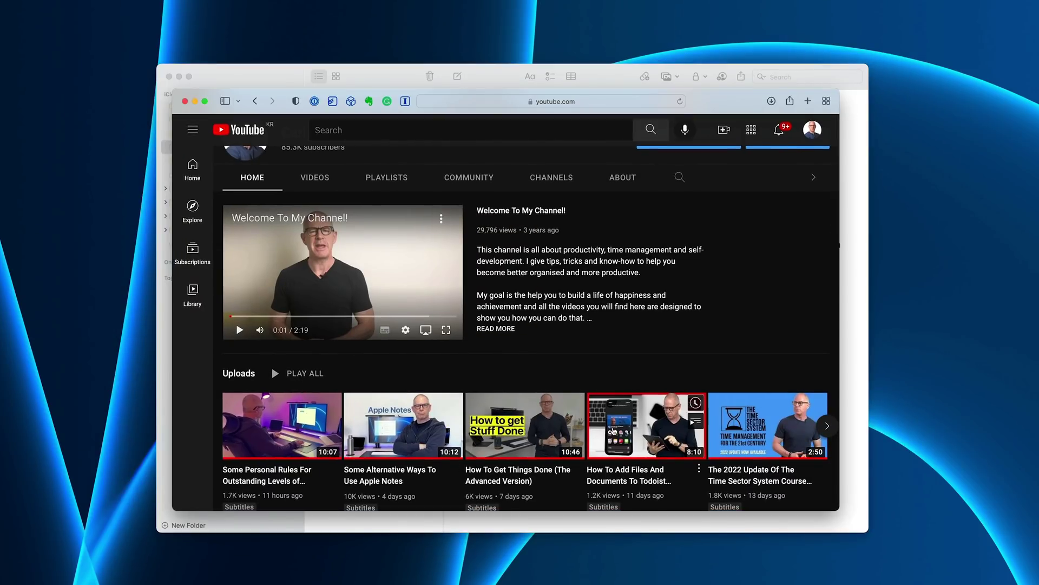
{"action": "left_click", "coordinate": [320, 179]}
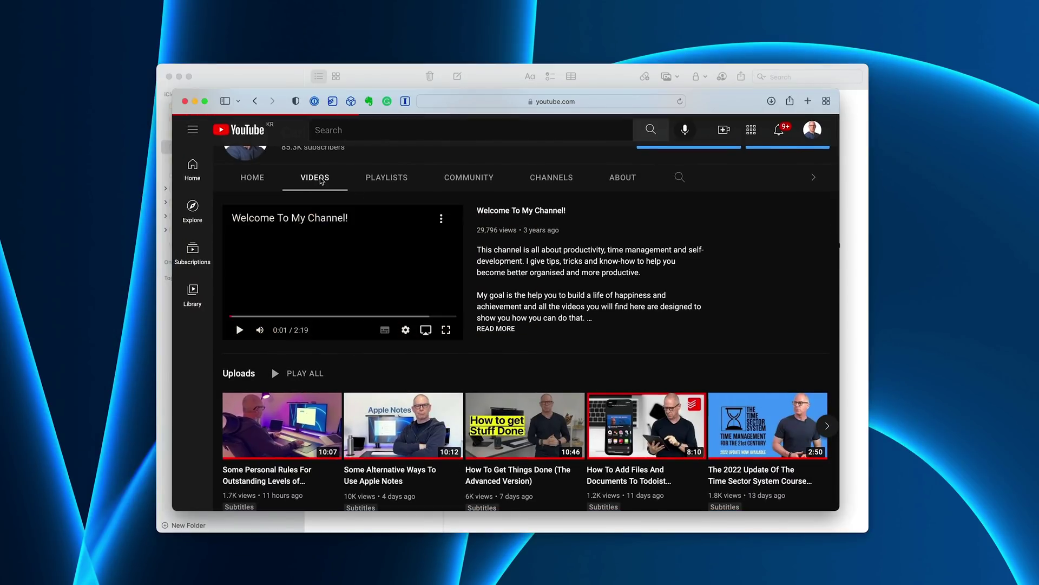
{"action": "scroll", "coordinate": [420, 327], "scroll_direction": "down", "scroll_amount": 5}
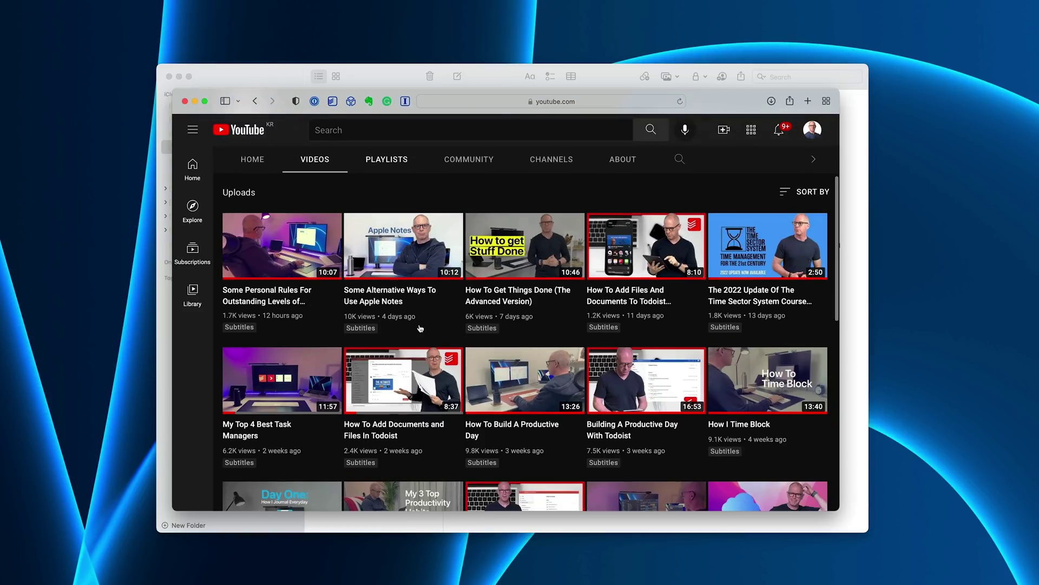
{"action": "scroll", "coordinate": [596, 379], "scroll_direction": "down", "scroll_amount": 2}
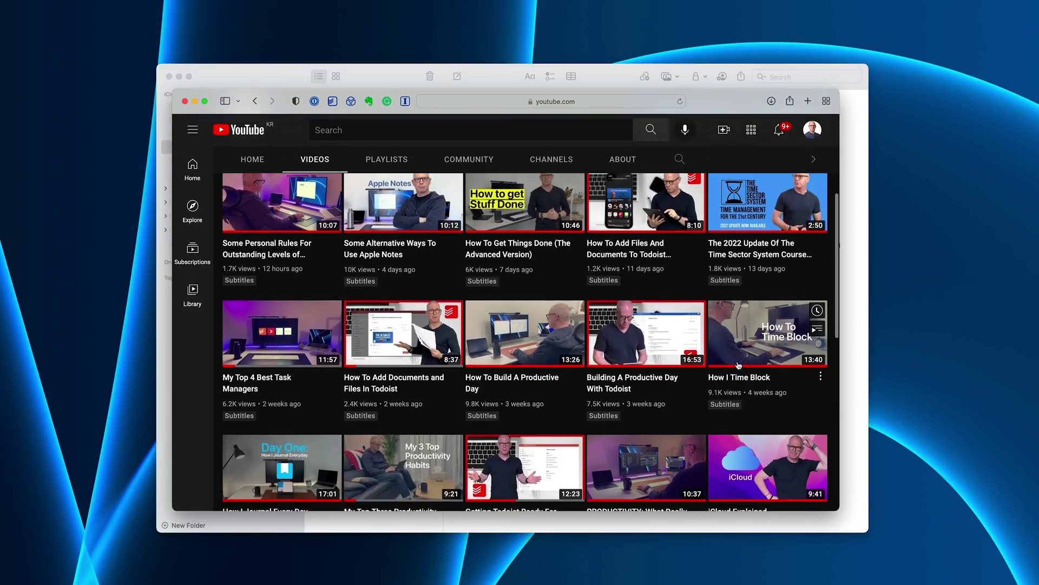
{"action": "left_click", "coordinate": [739, 344]}
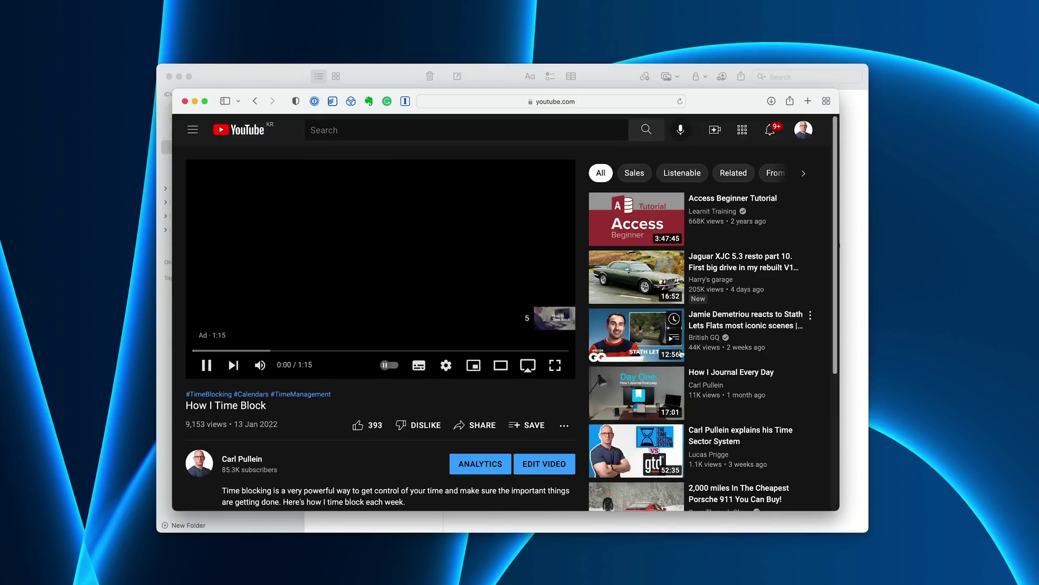
{"action": "key", "text": "space"}
Copy the video's short share link to the clipboard.
{"action": "left_click", "coordinate": [485, 428]}
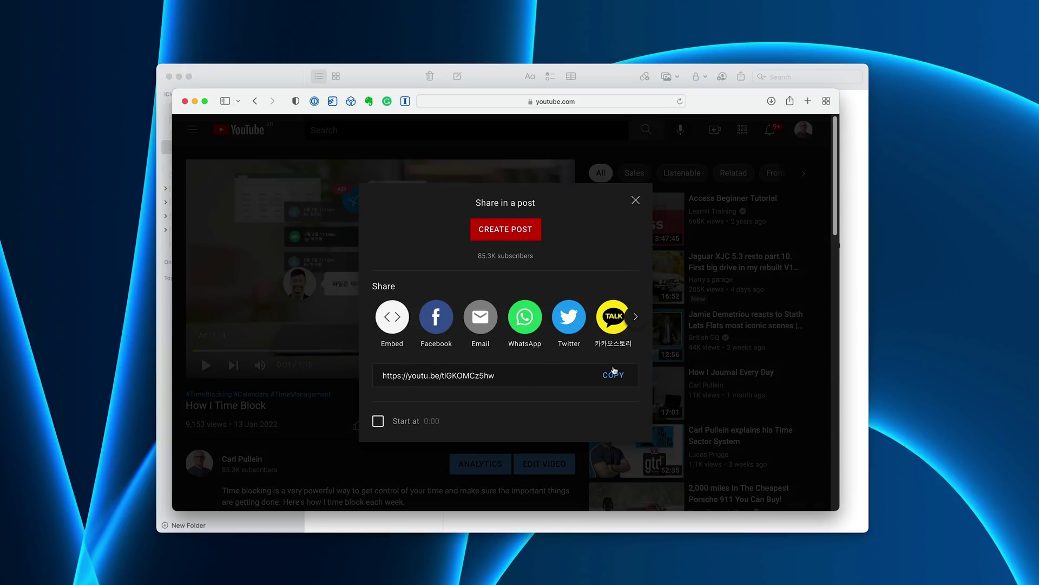
{"action": "left_click", "coordinate": [620, 375]}
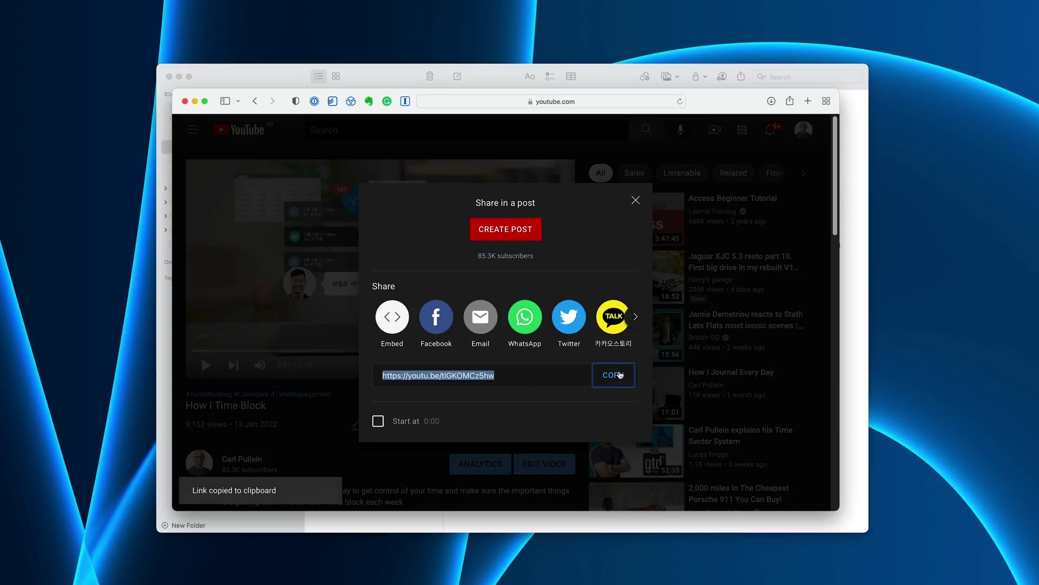
{"action": "left_click", "coordinate": [242, 329]}
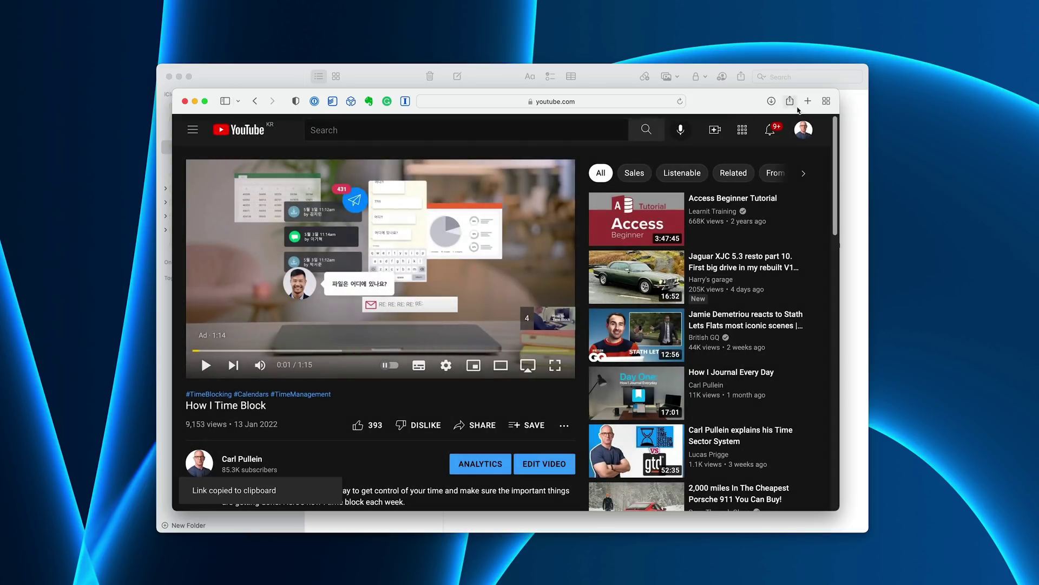
Share the video page to Notes, targeting iCloud > Time Blocking Course > Time Blocking Master Note.
{"action": "left_click", "coordinate": [789, 100]}
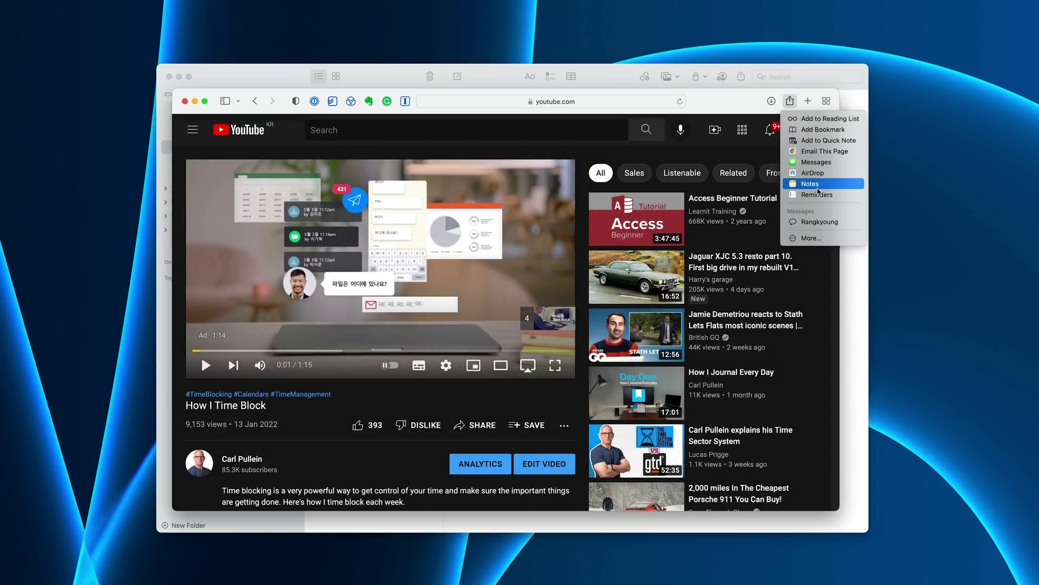
{"action": "left_click", "coordinate": [810, 184]}
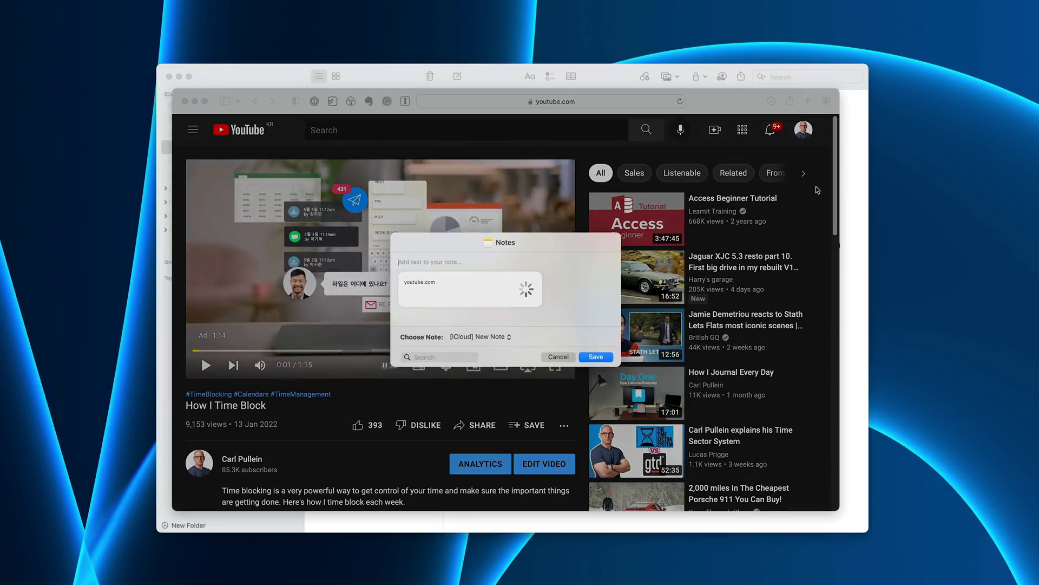
{"action": "left_click", "coordinate": [509, 337]}
{"action": "mouse_move", "coordinate": [487, 340]}
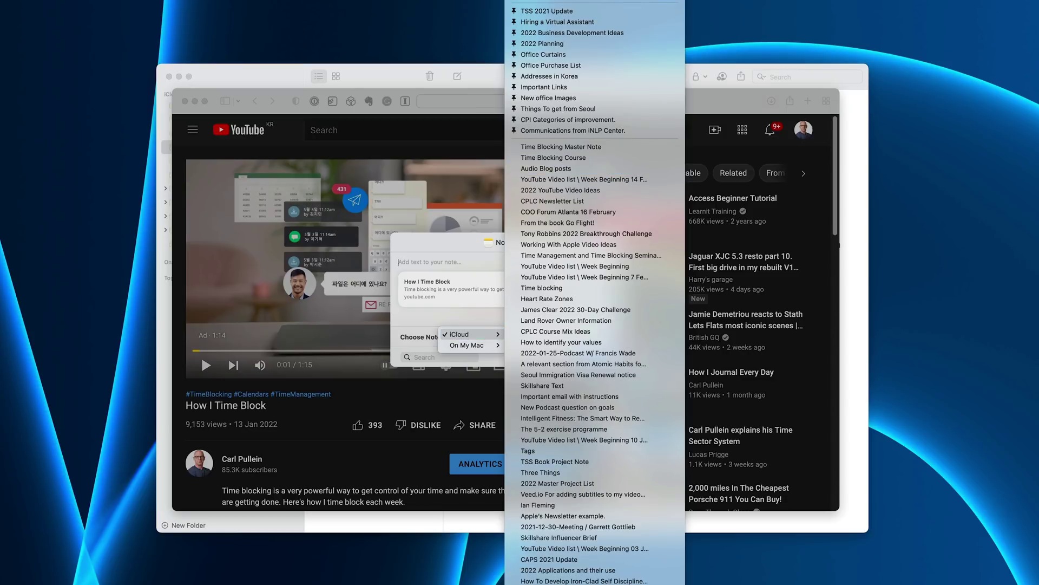
{"action": "mouse_move", "coordinate": [737, 39]}
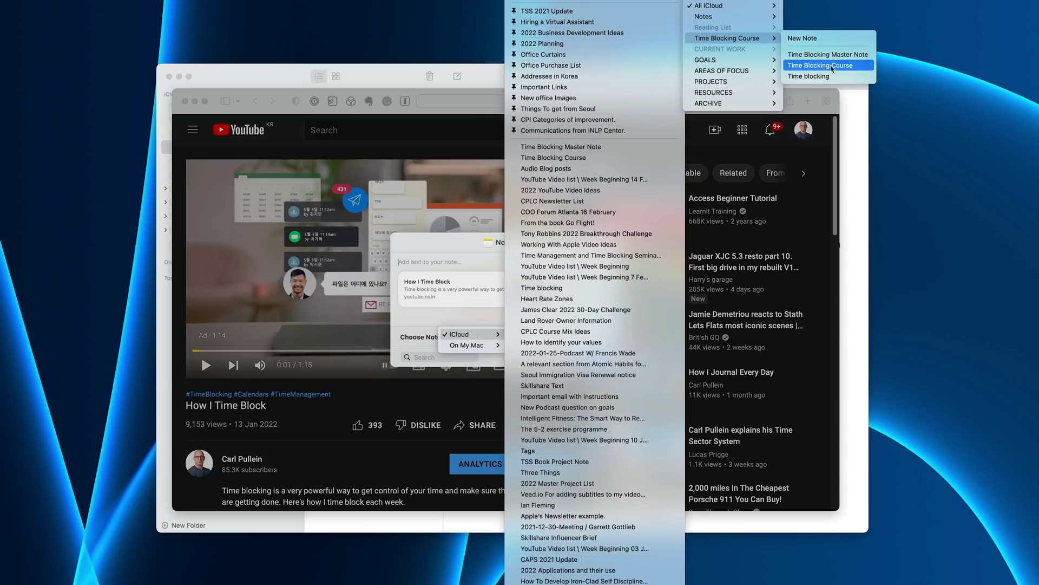
{"action": "left_click", "coordinate": [833, 55]}
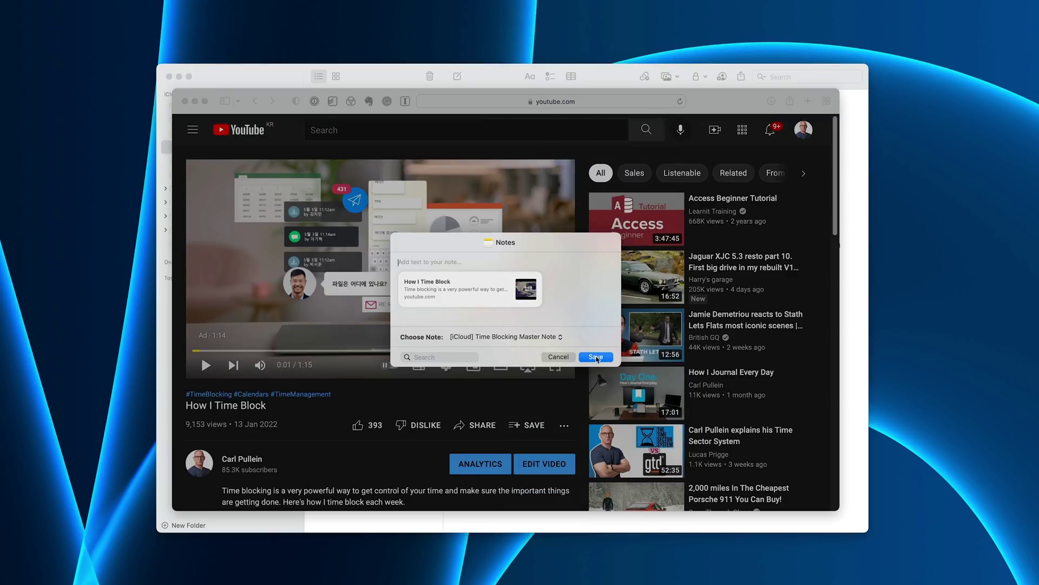
Save the How I Time Block link into the master note, close Safari, and swipe the note to pin it.
{"action": "left_click", "coordinate": [596, 356]}
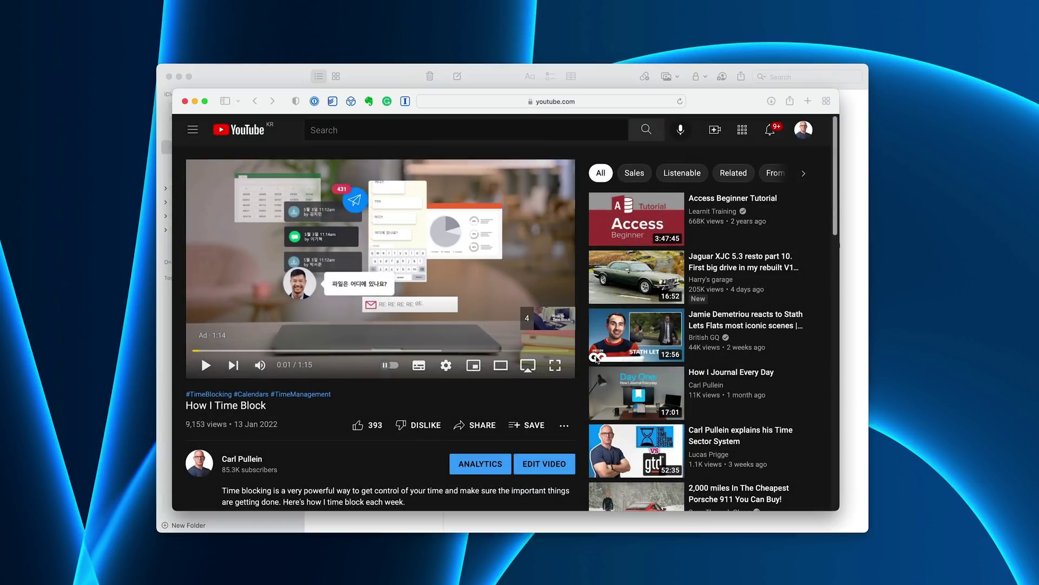
{"action": "left_click", "coordinate": [184, 102]}
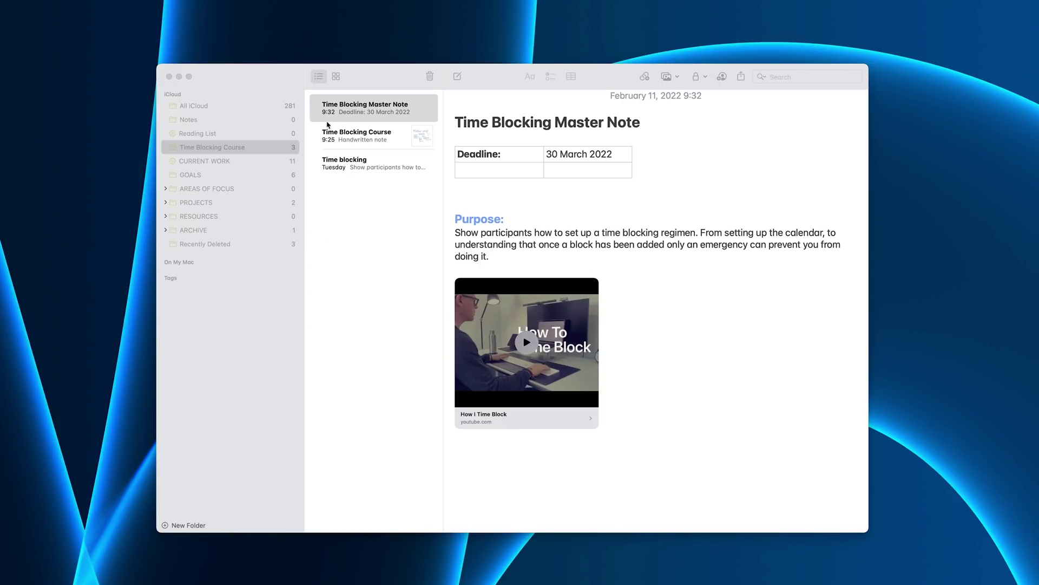
{"action": "scroll", "coordinate": [332, 110], "scroll_direction": "left", "scroll_amount": 3}
{"action": "scroll", "coordinate": [332, 110], "scroll_direction": "left", "scroll_amount": 3}
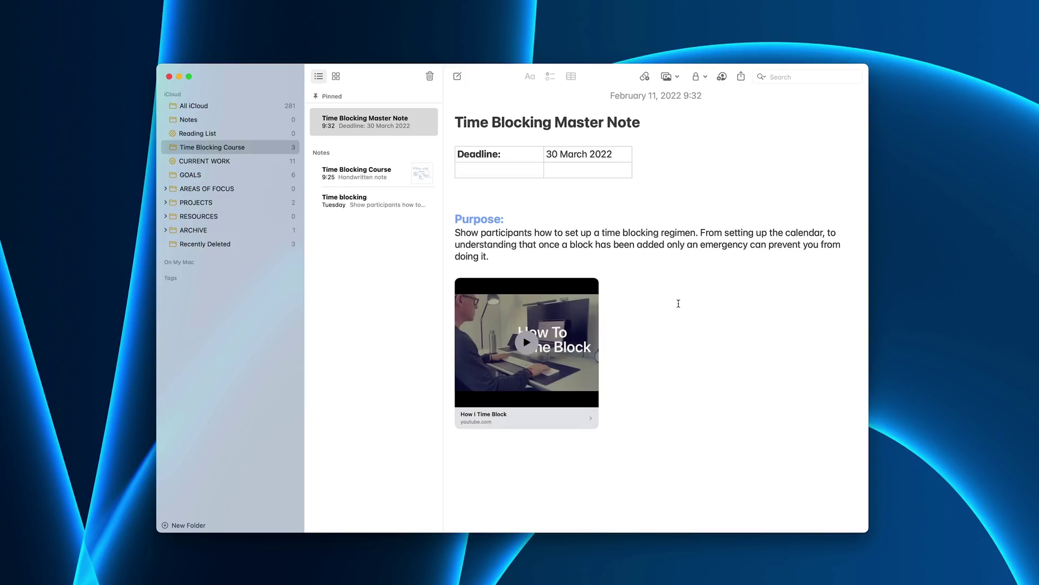
Launch Mail and drag the Todoist welcome email onto a new line below the video card.
{"action": "key", "text": "Return"}
{"action": "key", "text": "super+space"}
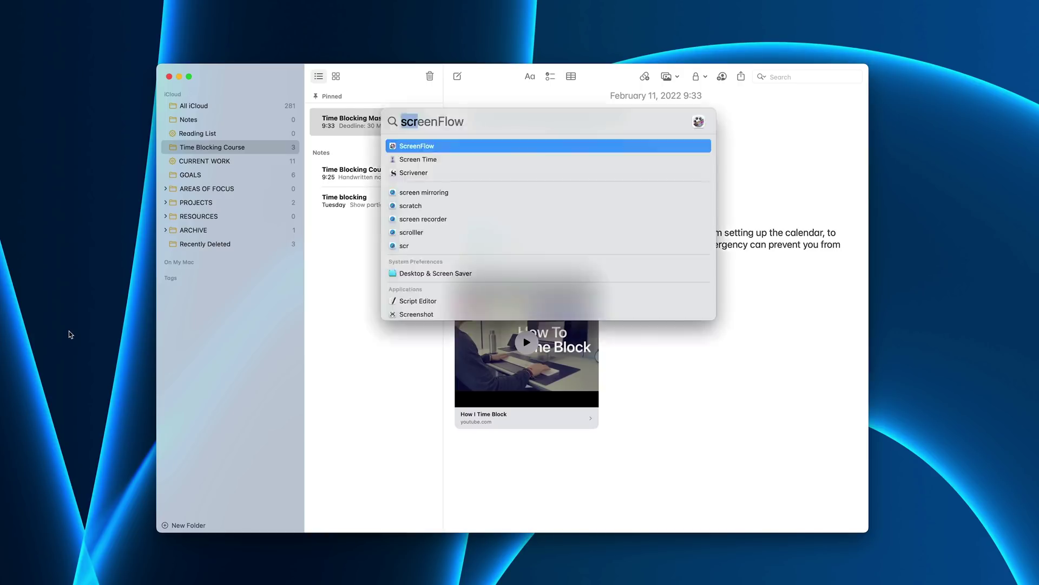
{"action": "type", "text": "mail"}
{"action": "key", "text": "Return"}
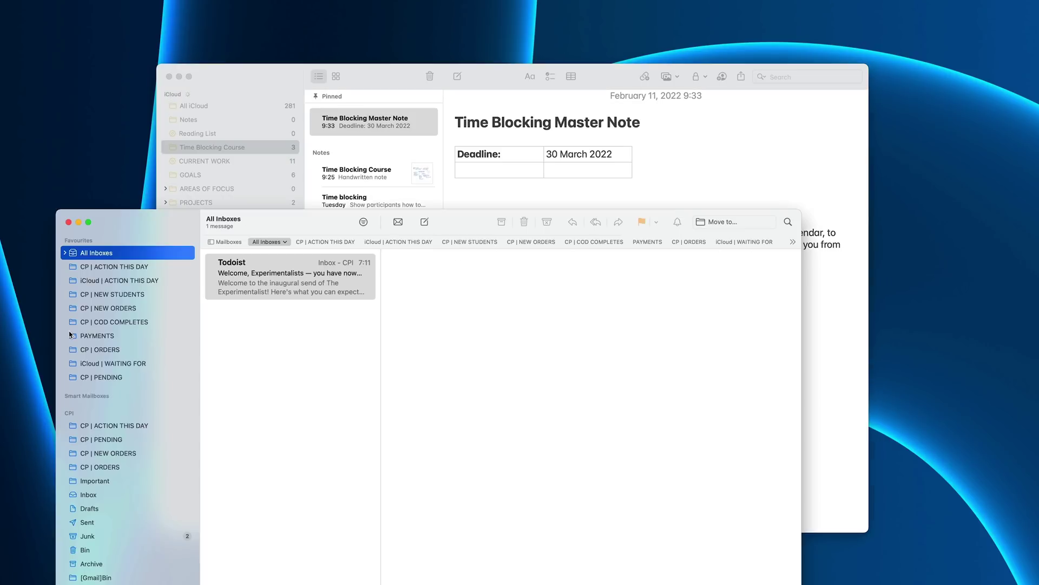
{"action": "left_click_drag", "start_coordinate": [145, 221], "coordinate": [347, 483]}
{"action": "left_click", "coordinate": [501, 454]}
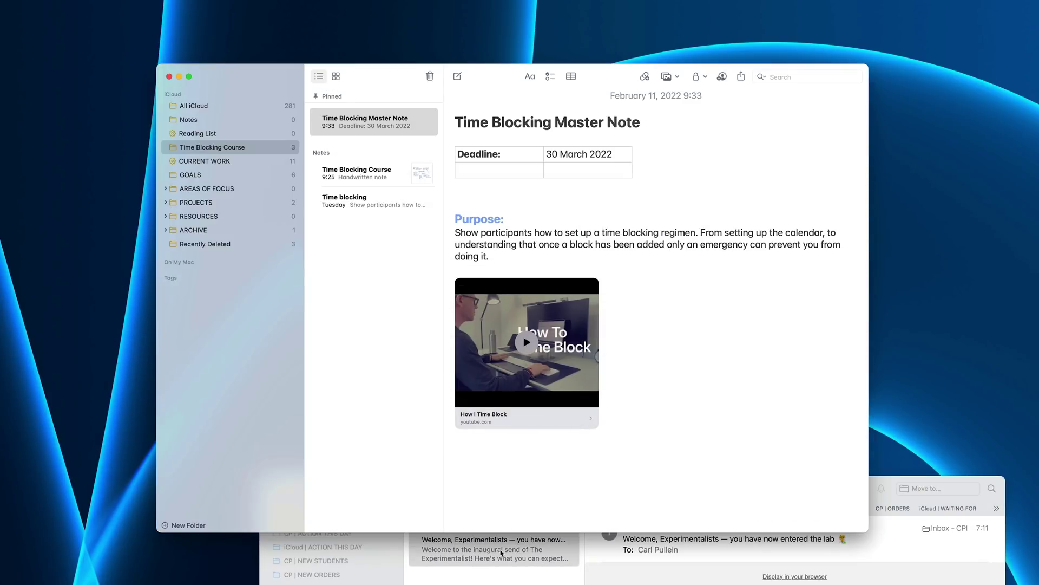
{"action": "left_click", "coordinate": [501, 552]}
{"action": "left_click_drag", "start_coordinate": [501, 553], "coordinate": [509, 451]}
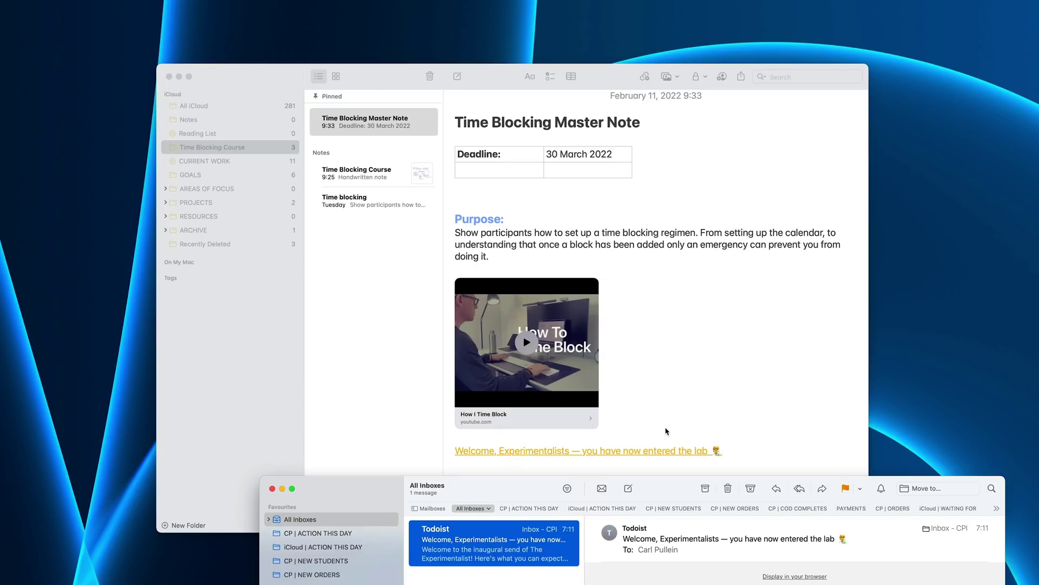
{"action": "left_click", "coordinate": [272, 489]}
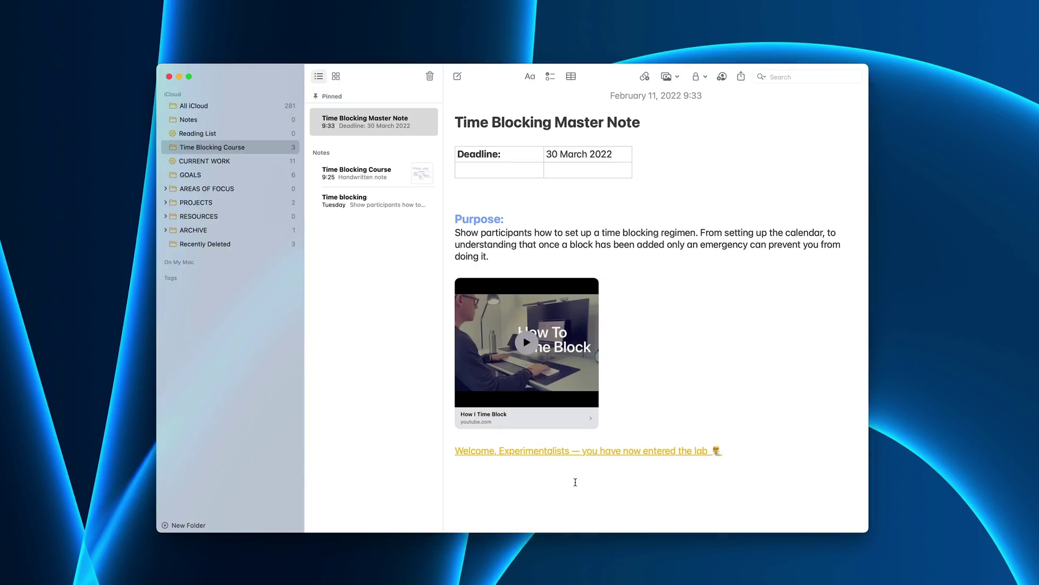
Open the linked 'Welcome, Experimentalists' email from the note to check it, then close it.
{"action": "left_click", "coordinate": [557, 452]}
{"action": "scroll", "coordinate": [577, 343], "scroll_direction": "down", "scroll_amount": 5}
{"action": "scroll", "coordinate": [577, 343], "scroll_direction": "up", "scroll_amount": 5}
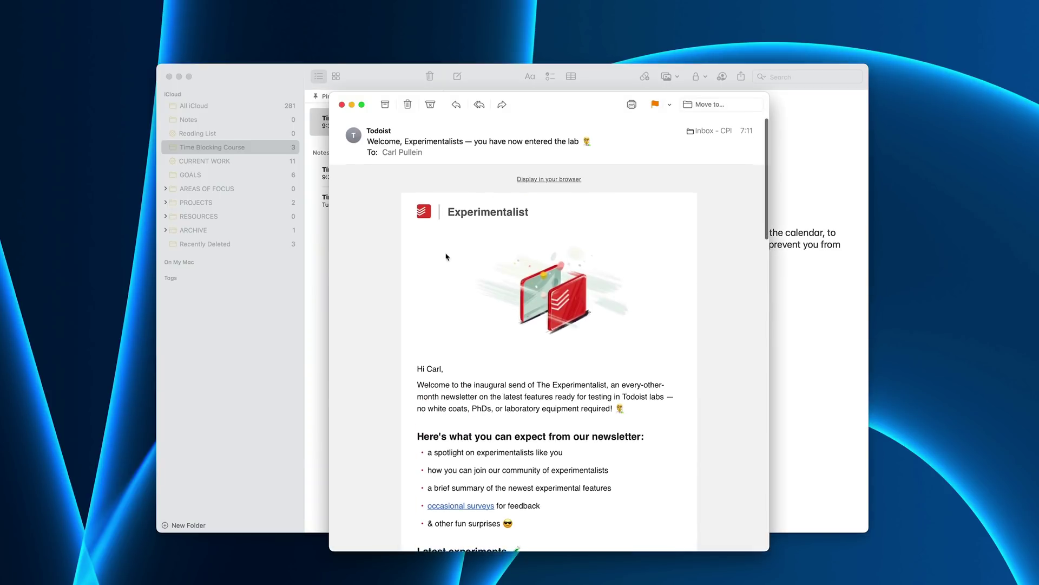
{"action": "left_click", "coordinate": [342, 105]}
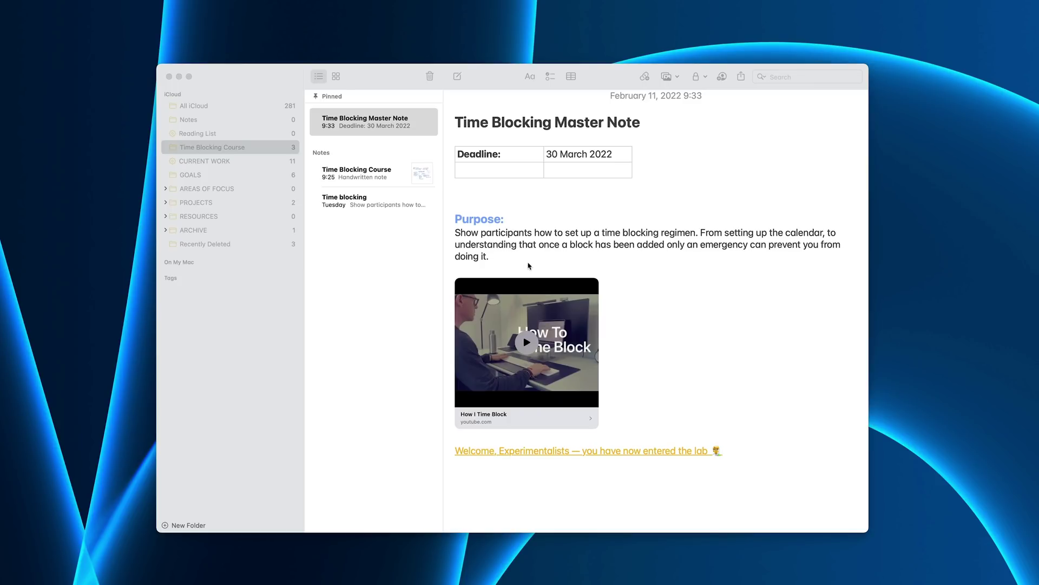
Type 'For Skillshare' on a new line below the deadline table, fixing the misspelling.
{"action": "left_click", "coordinate": [402, 125]}
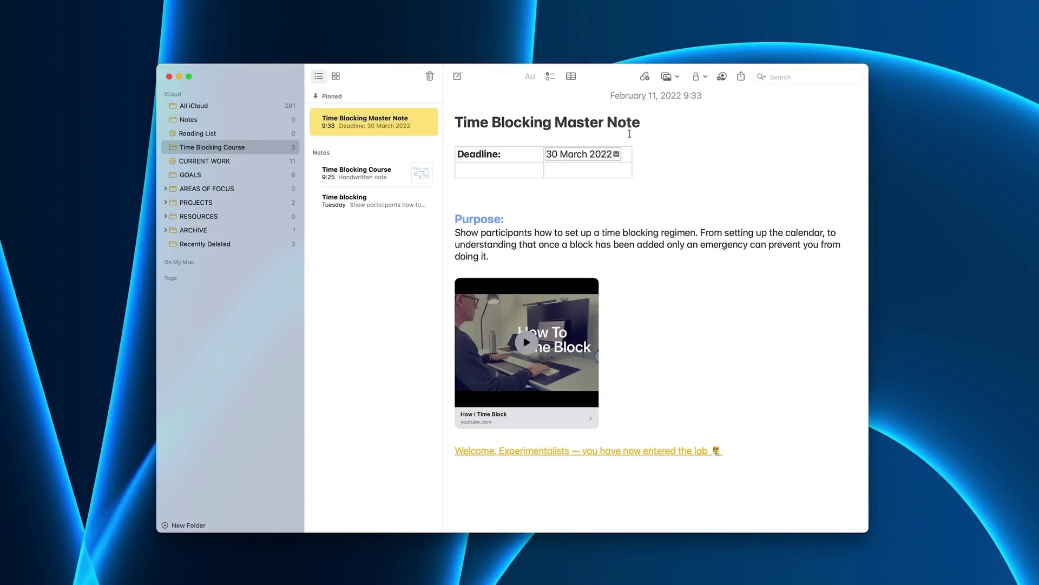
{"action": "left_click", "coordinate": [485, 175]}
{"action": "left_click", "coordinate": [711, 169]}
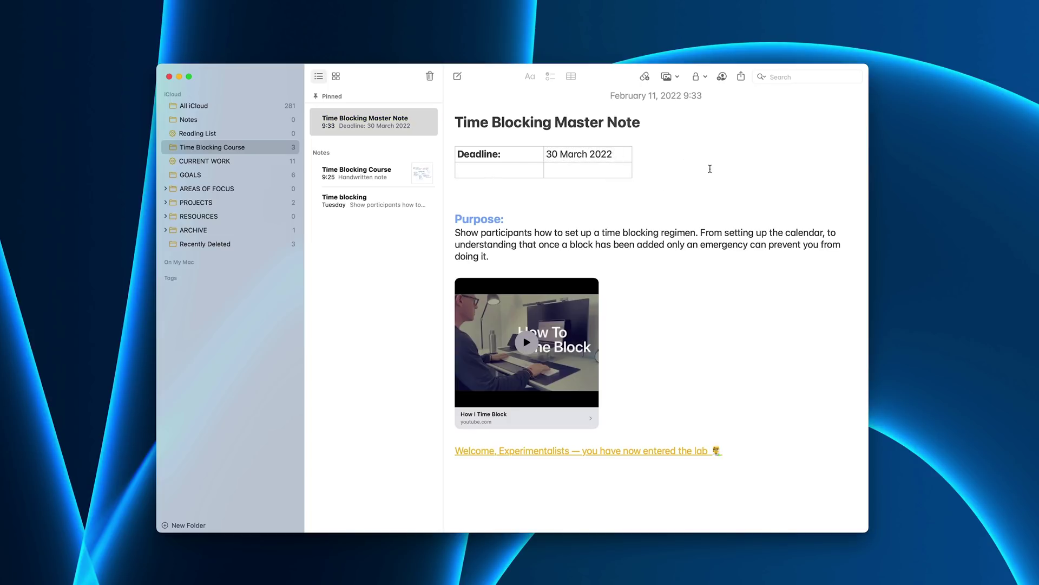
{"action": "left_click", "coordinate": [530, 193]}
{"action": "key", "text": "Return"}
{"action": "type", "text": "For S"}
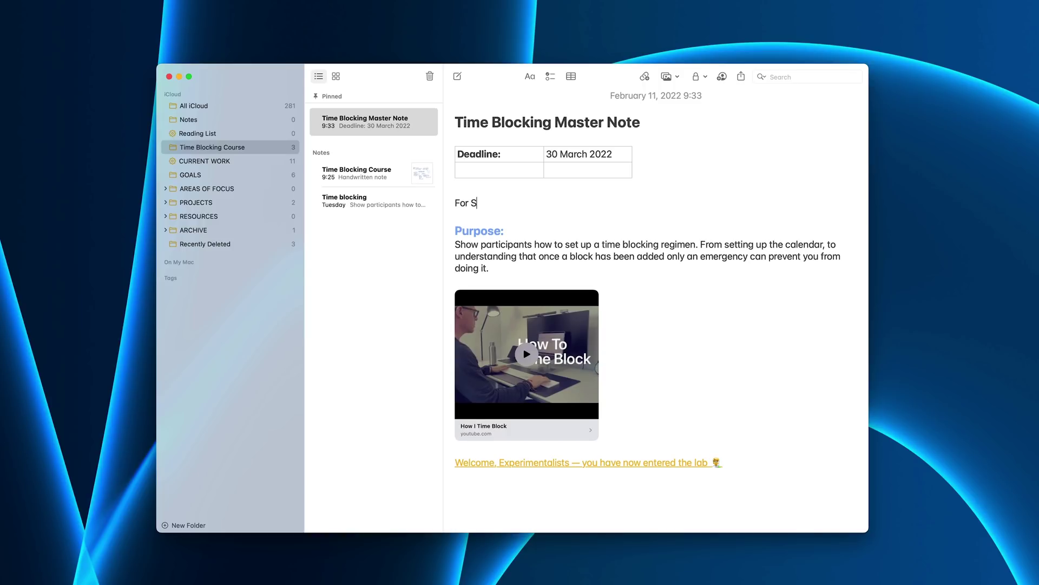
{"action": "type", "text": "kilshare"}
{"action": "key", "text": "Left"}
{"action": "key", "text": "Left"}
{"action": "key", "text": "Left"}
{"action": "key", "text": "Left"}
{"action": "key", "text": "Left"}
{"action": "type", "text": "l"}
{"action": "key", "text": "Right"}
{"action": "key", "text": "Right"}
{"action": "key", "text": "Right"}
{"action": "key", "text": "Right"}
{"action": "key", "text": "Right"}
Share the Time Blocking Master Note to the INBOX list in Reminders, with the copied note text deleted.
{"action": "left_click", "coordinate": [742, 77]}
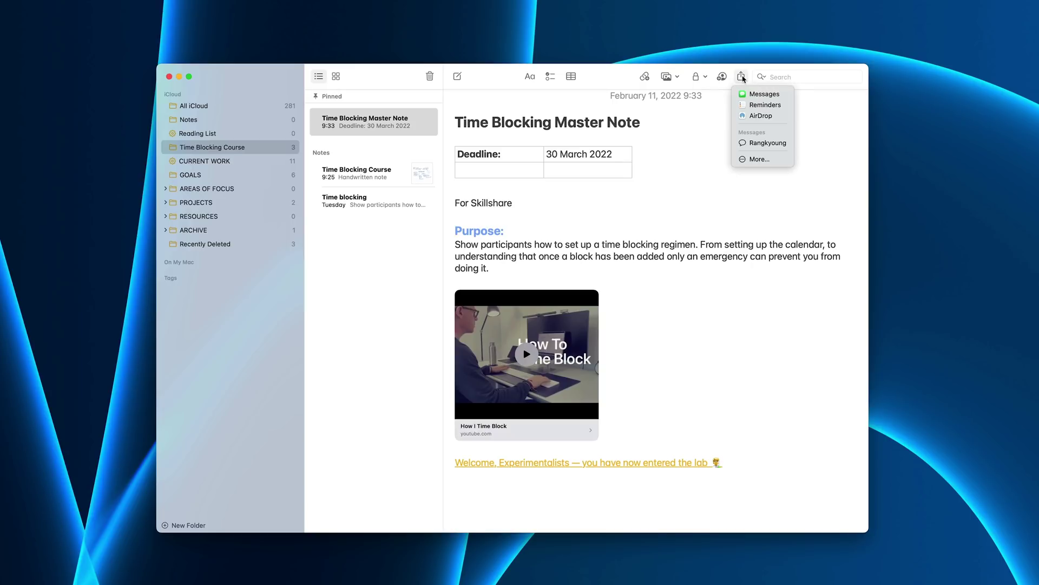
{"action": "left_click", "coordinate": [764, 105]}
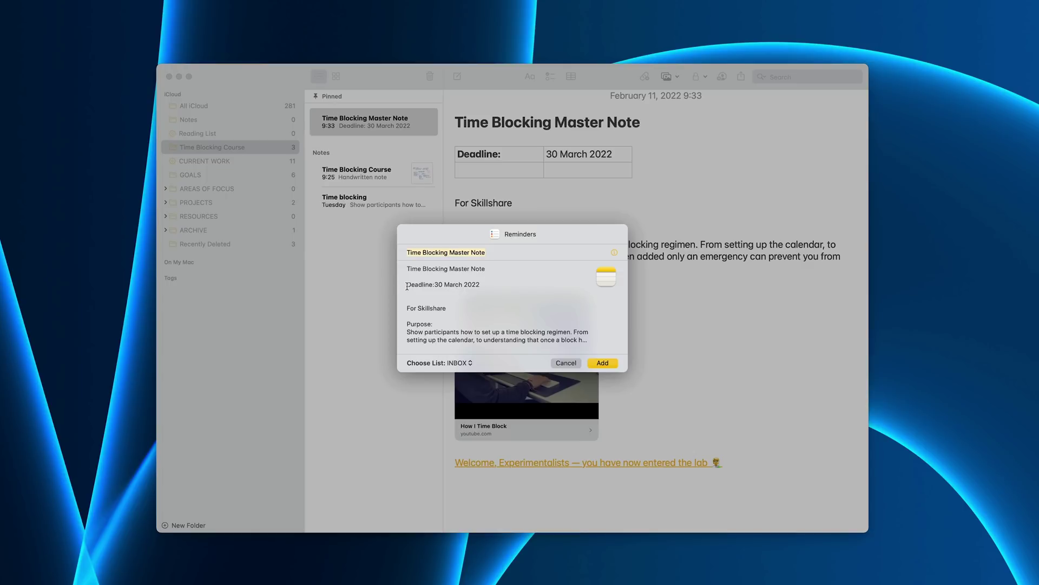
{"action": "left_click", "coordinate": [433, 302]}
{"action": "left_click_drag", "start_coordinate": [406, 283], "coordinate": [608, 356]}
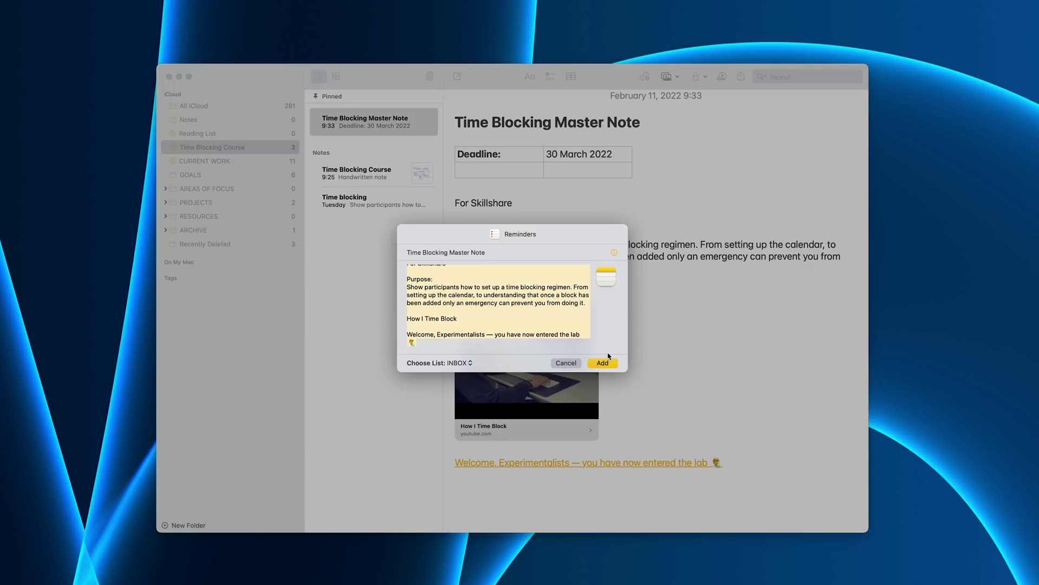
{"action": "key", "text": "BackSpace"}
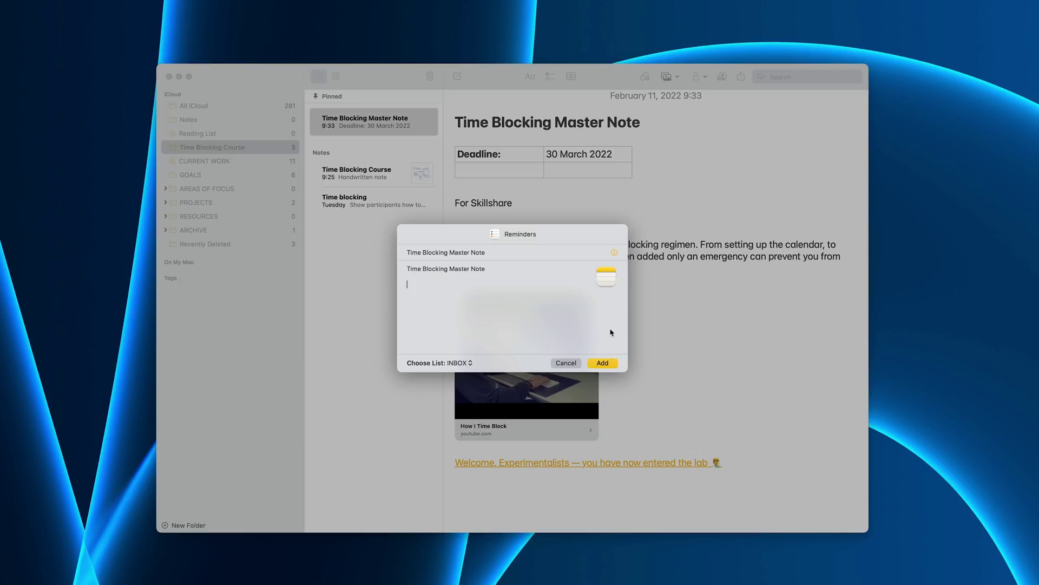
{"action": "left_click", "coordinate": [602, 363]}
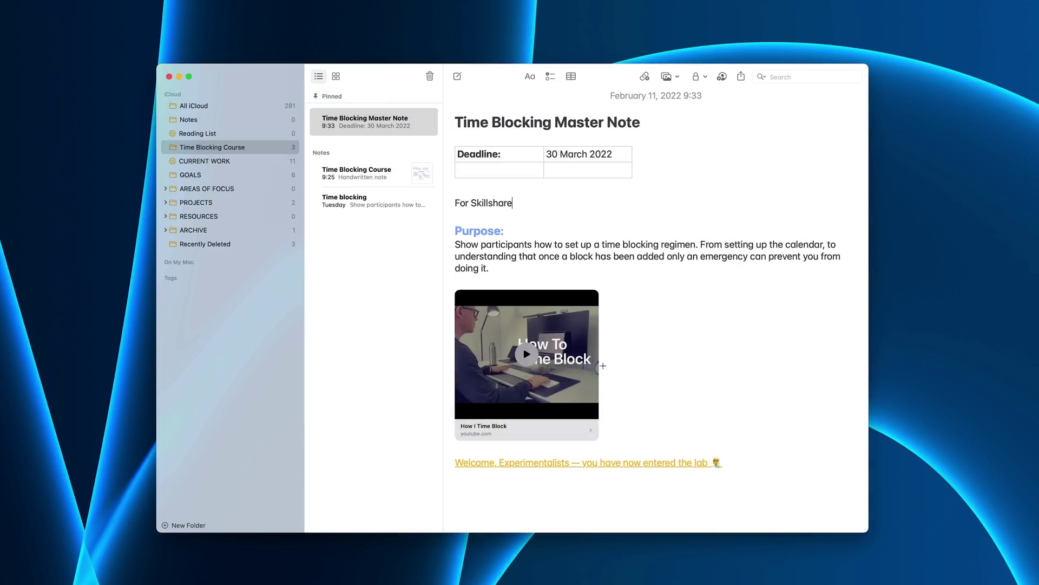
Launch Reminders via Spotlight and select the Time Blocking Master Note task.
{"action": "key", "text": "super+space"}
{"action": "type", "text": "reminder"}
{"action": "key", "text": "Return"}
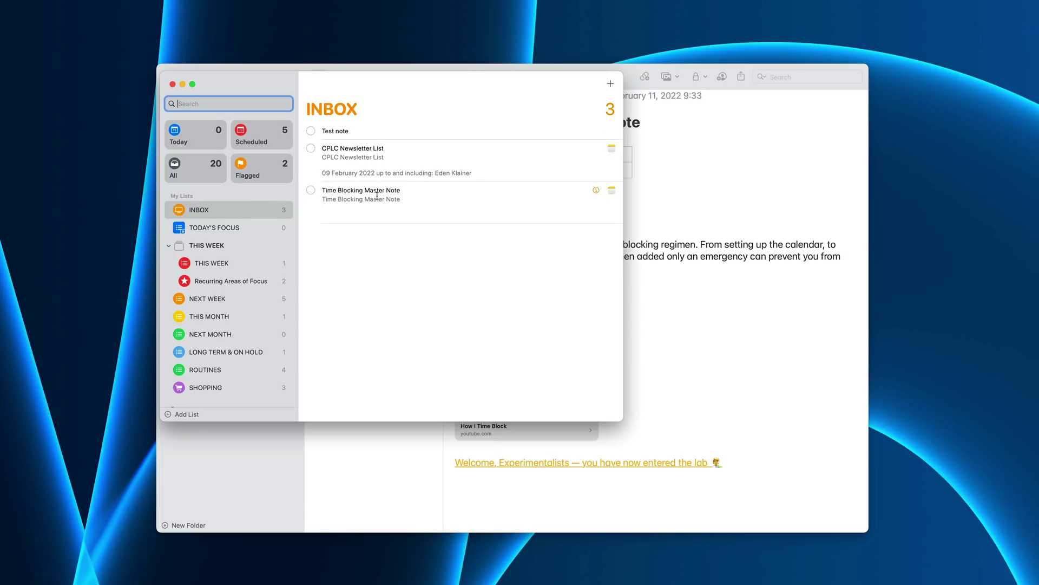
{"action": "left_click", "coordinate": [611, 190]}
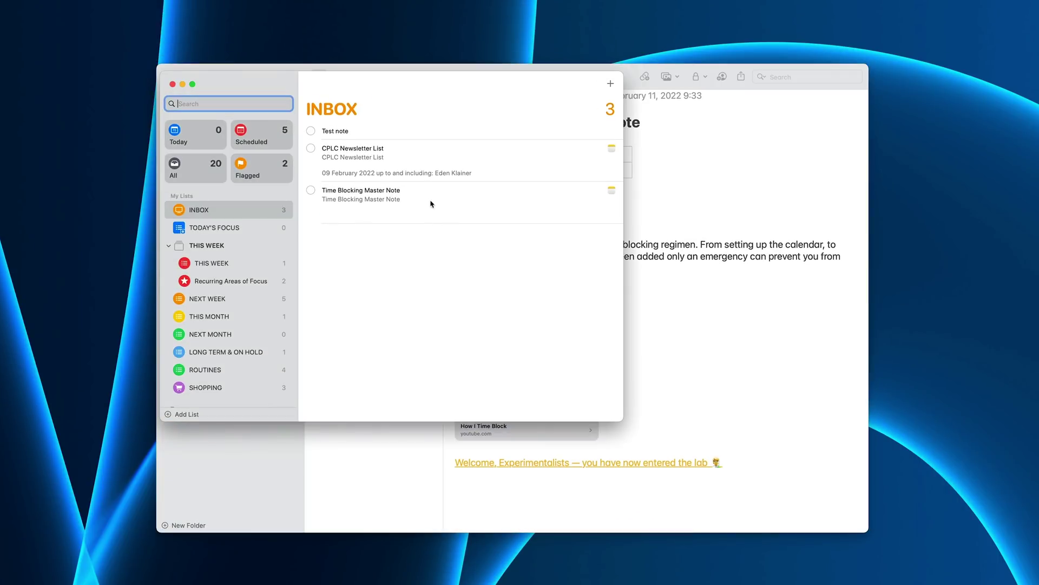
{"action": "left_click", "coordinate": [428, 196]}
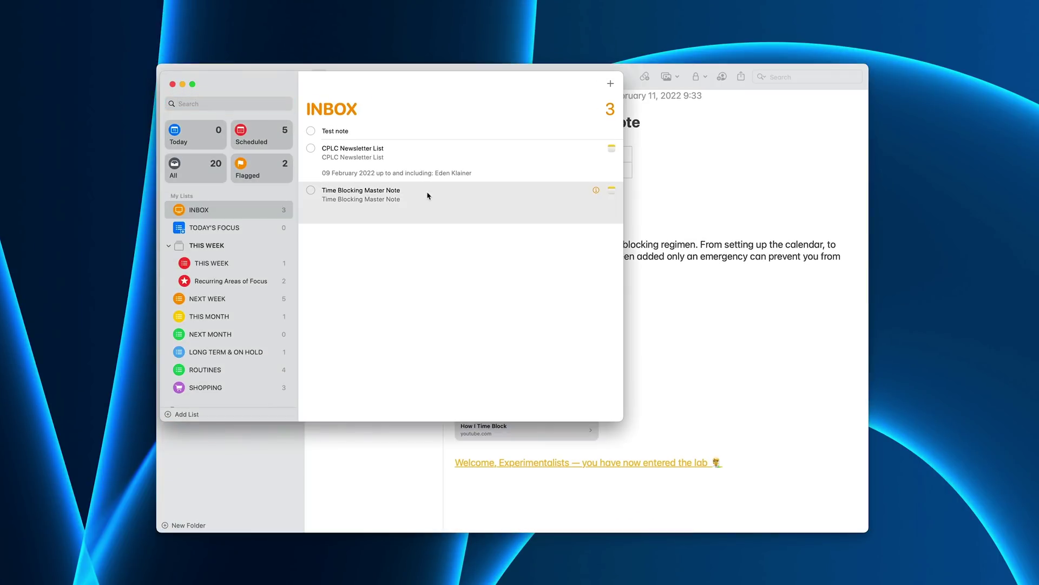
Delete the extra notes line under the task.
{"action": "left_click", "coordinate": [399, 199]}
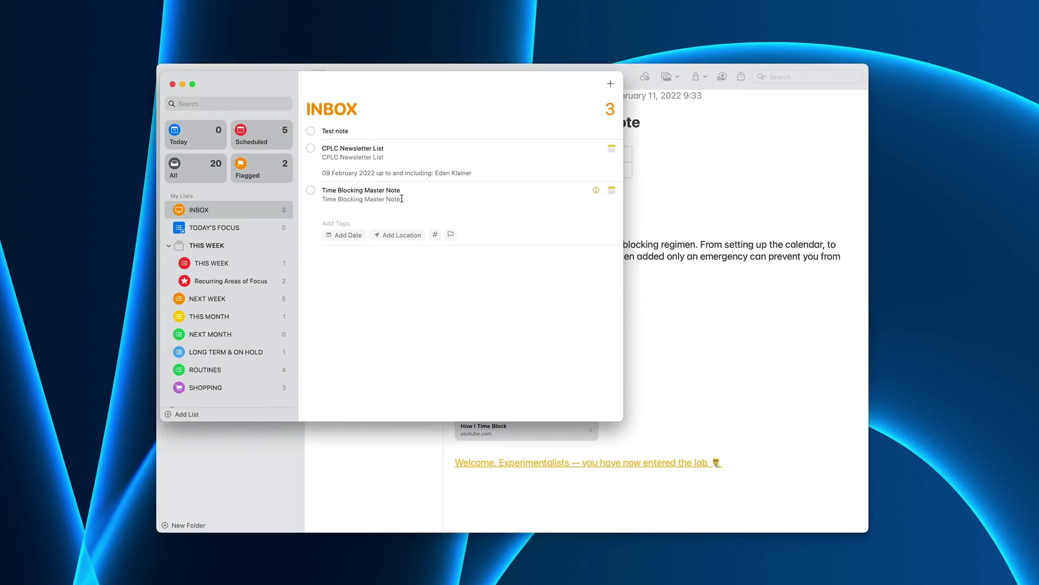
{"action": "left_click_drag", "start_coordinate": [401, 199], "coordinate": [311, 200]}
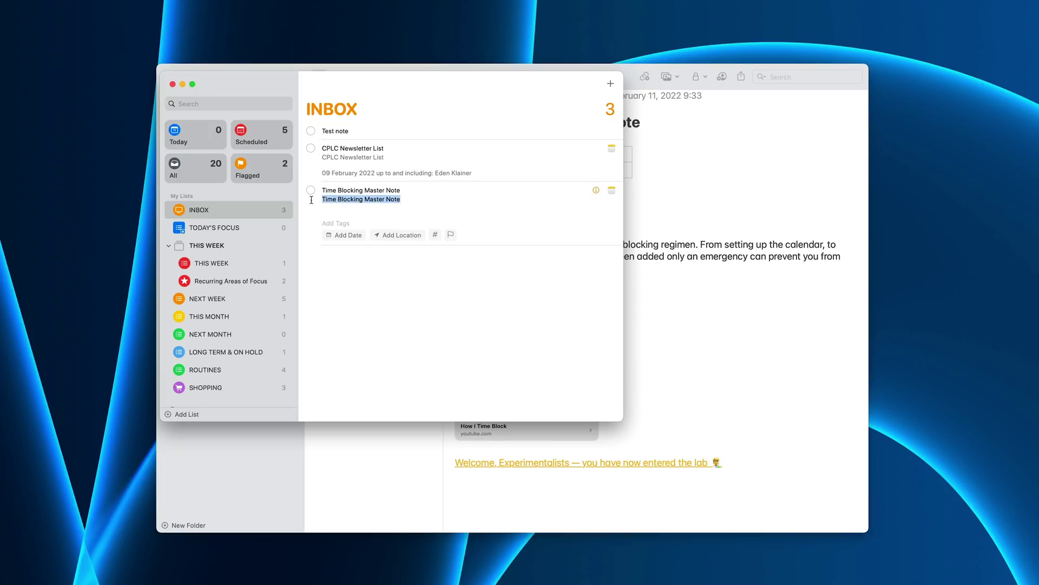
{"action": "key", "text": "BackSpace"}
{"action": "key", "text": "Return"}
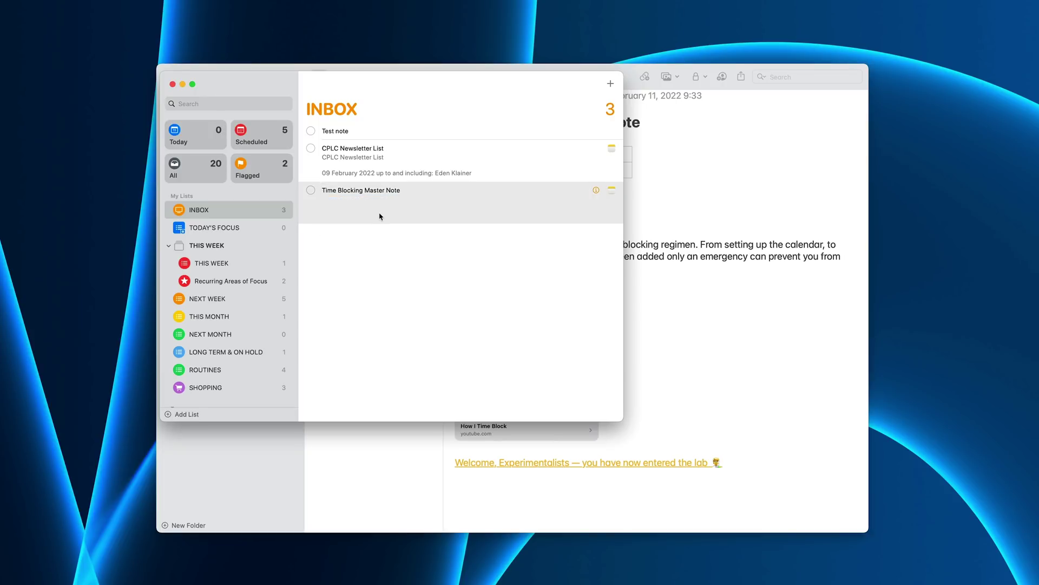
Rename the task to 'Work on Time Blocking Course' and dismiss the empty new reminder.
{"action": "left_click", "coordinate": [332, 191]}
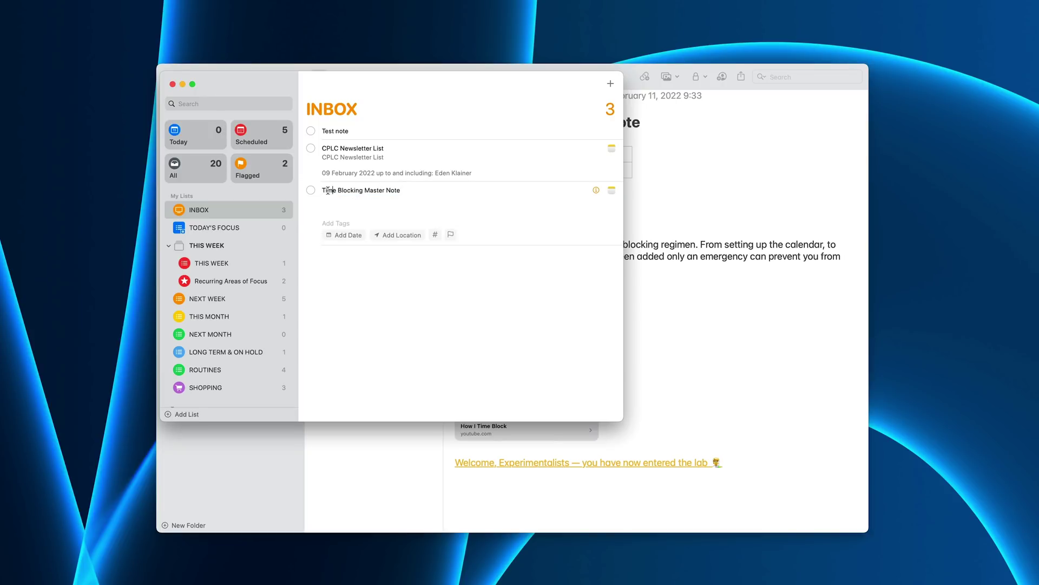
{"action": "type", "text": "Work on"}
{"action": "left_click_drag", "start_coordinate": [390, 190], "coordinate": [431, 190]}
{"action": "type", "text": "Course"}
{"action": "key", "text": "Return"}
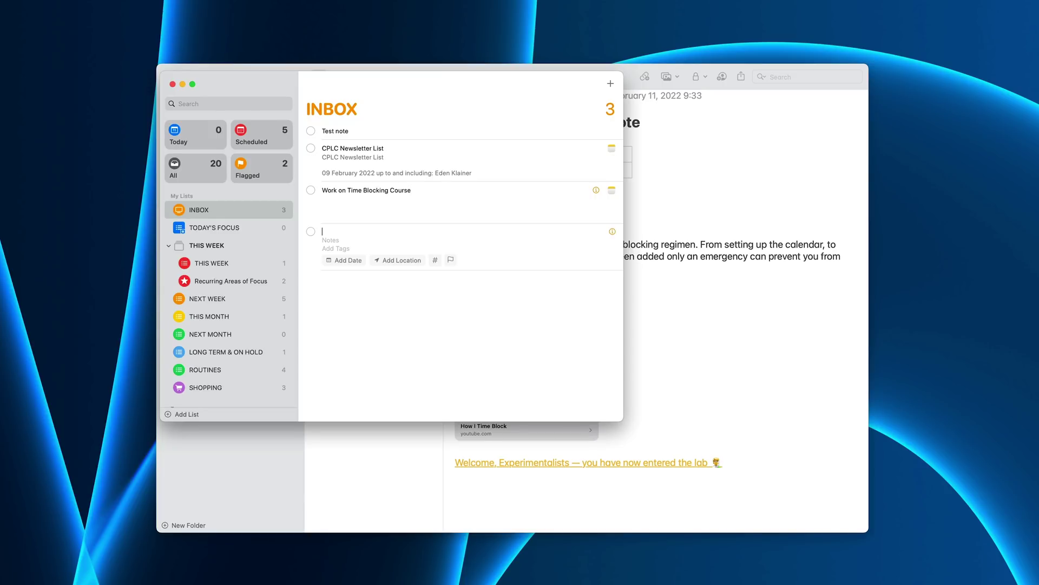
{"action": "left_click", "coordinate": [427, 283]}
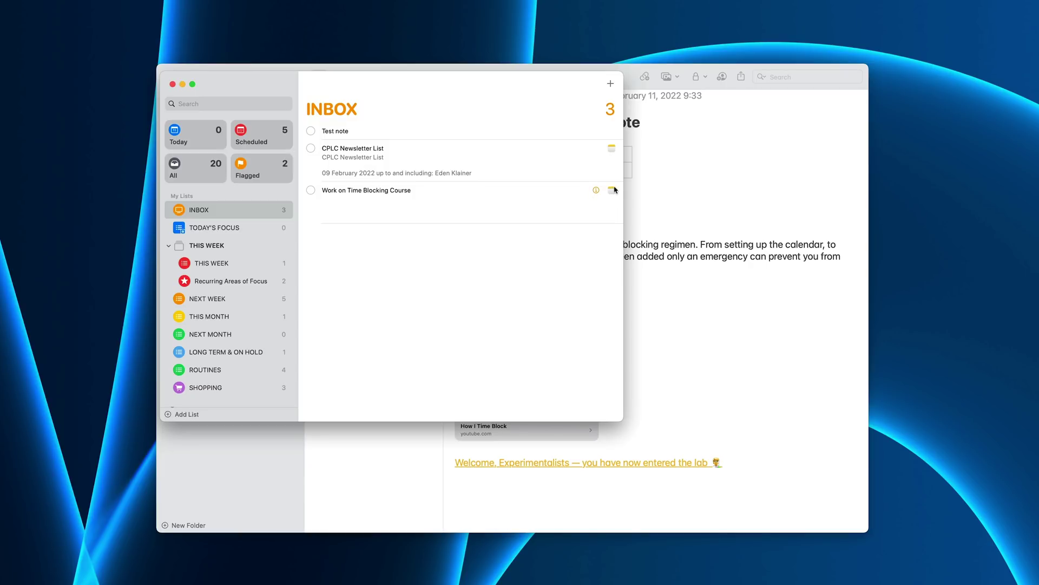
Close Reminders, then open and dismiss the note's Share menu without choosing anything.
{"action": "left_click", "coordinate": [173, 85]}
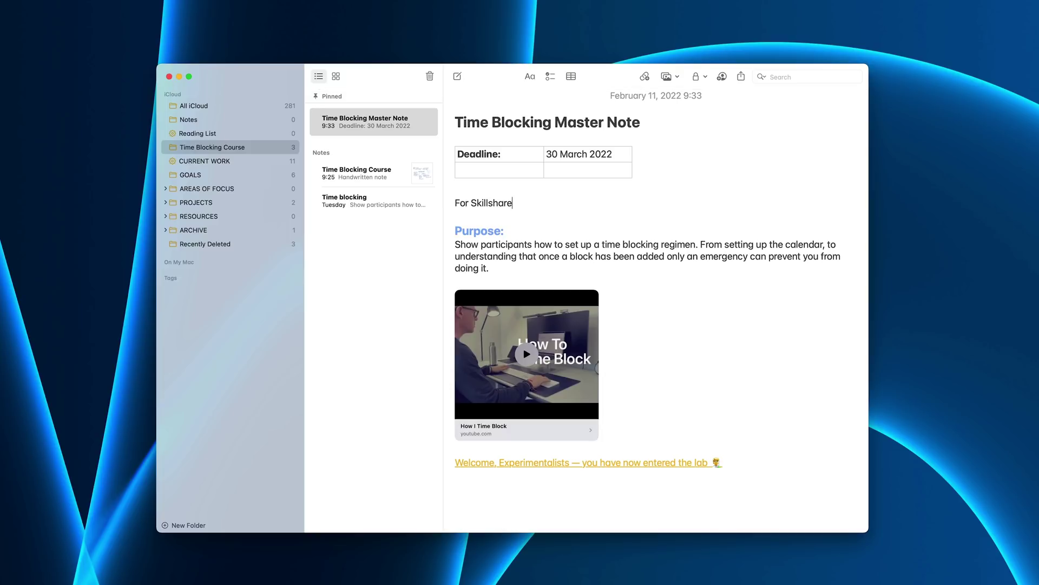
{"action": "left_click", "coordinate": [742, 77]}
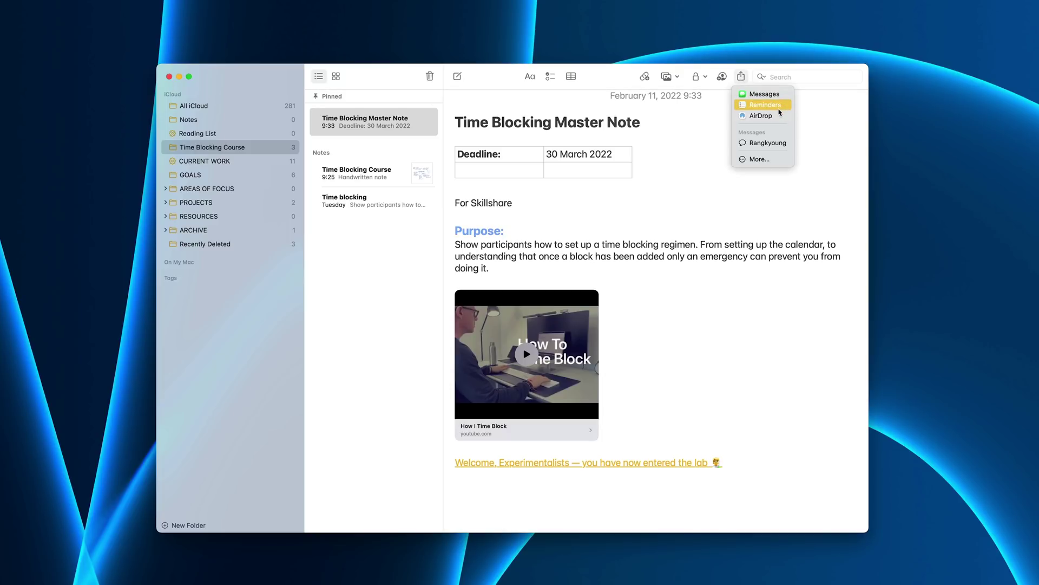
{"action": "left_click", "coordinate": [404, 282]}
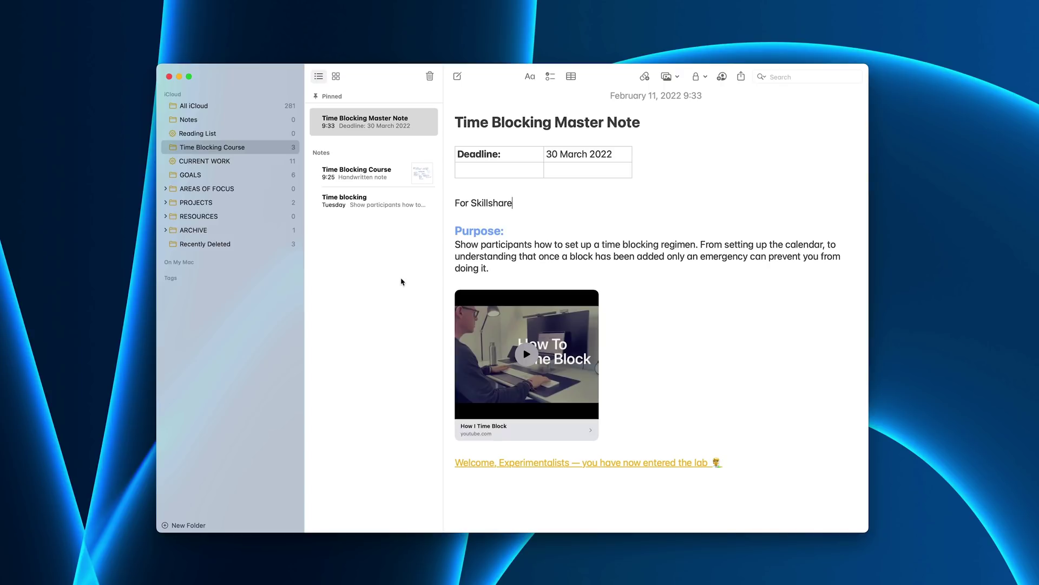
Launch Mail, select the Experimentalist newsletter down to Latest experiments, and place the cursor below the note's email link.
{"action": "key", "text": "super+space"}
{"action": "type", "text": "mail"}
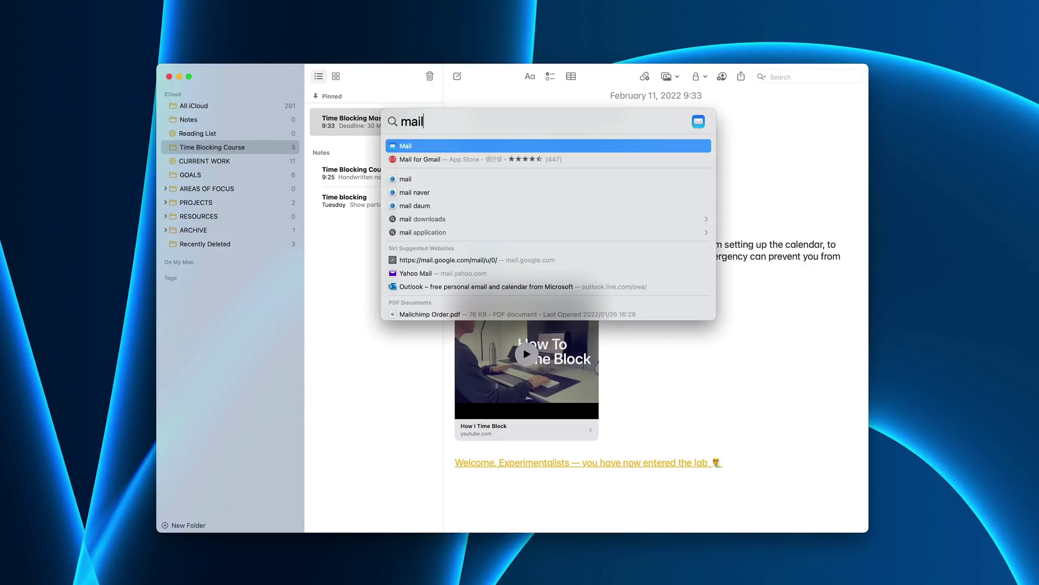
{"action": "key", "text": "Return"}
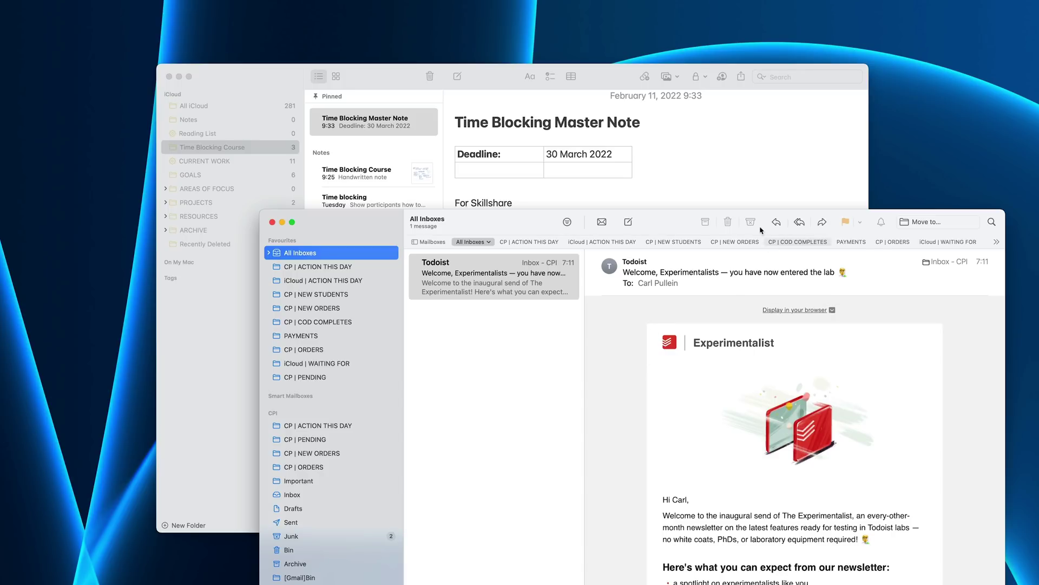
{"action": "left_click_drag", "start_coordinate": [675, 222], "coordinate": [624, 40]}
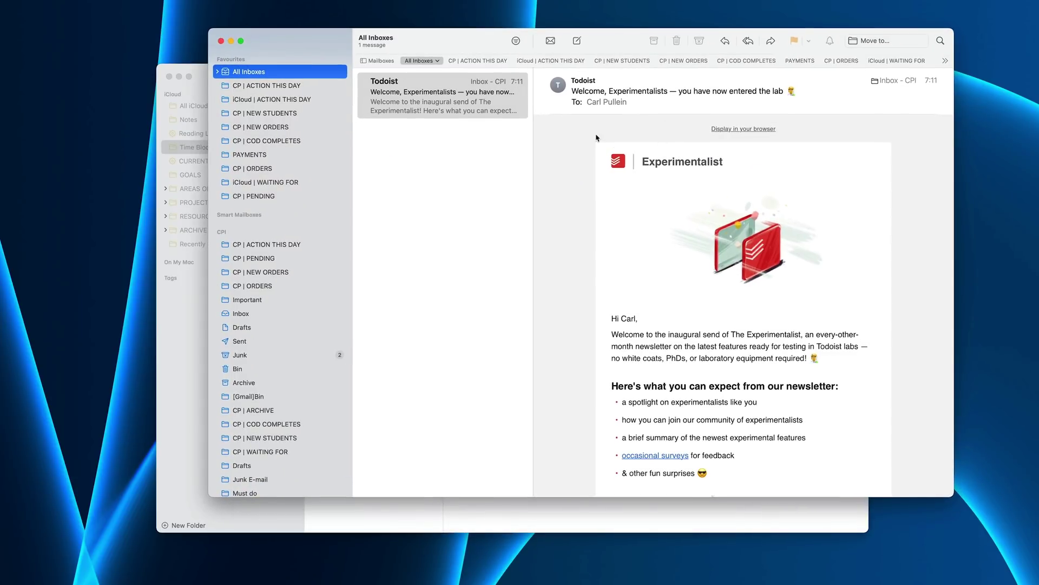
{"action": "left_click_drag", "start_coordinate": [604, 154], "coordinate": [743, 490]}
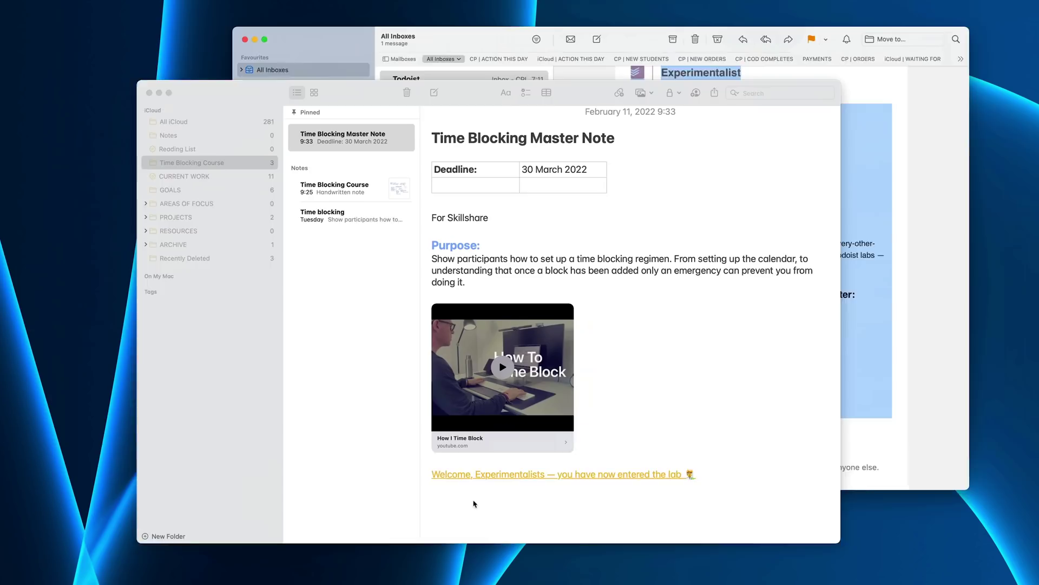
{"action": "left_click", "coordinate": [475, 503]}
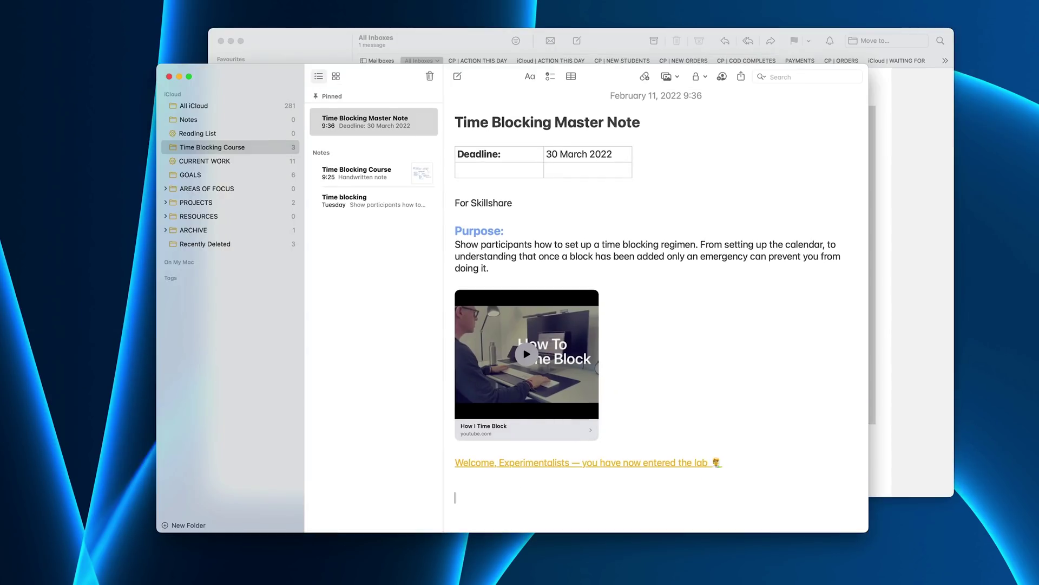
Paste the newsletter below the Todoist email link in the Master Note.
{"action": "key", "text": "super+v"}
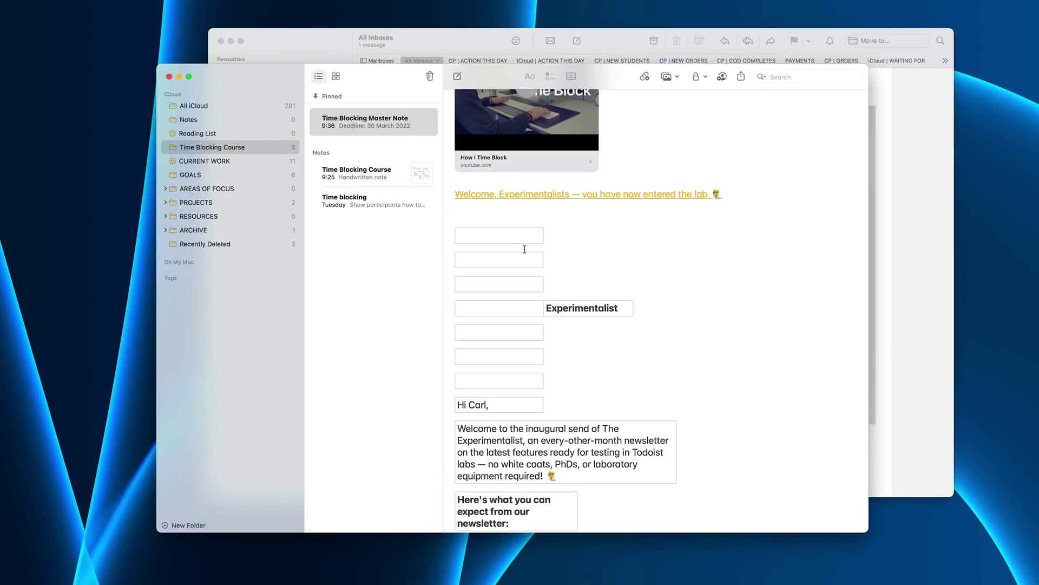
{"action": "scroll", "coordinate": [540, 213], "scroll_direction": "up", "scroll_amount": 5}
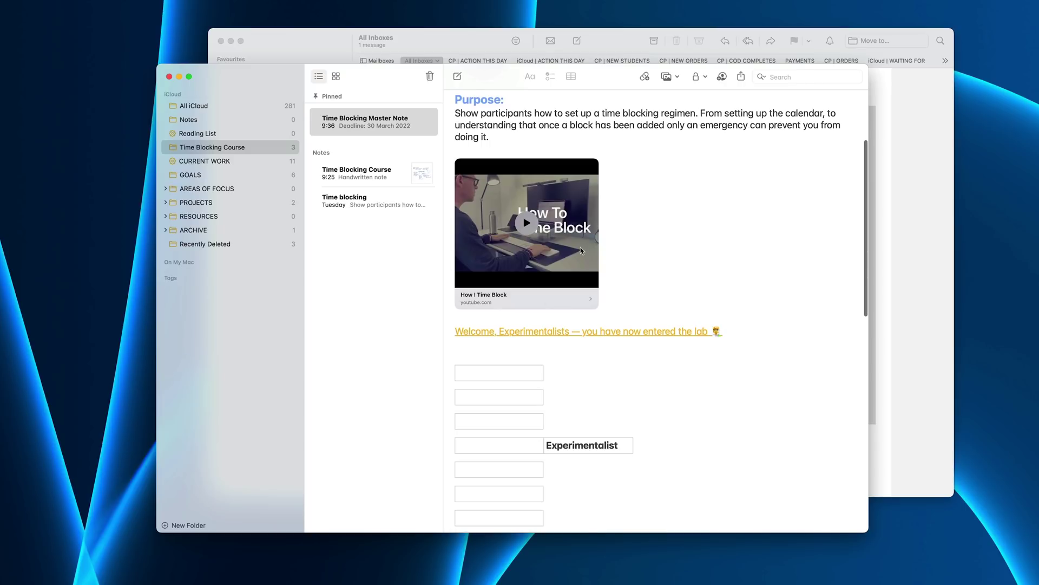
{"action": "scroll", "coordinate": [580, 246], "scroll_direction": "down", "scroll_amount": 15}
{"action": "scroll", "coordinate": [580, 245], "scroll_direction": "up", "scroll_amount": 10}
{"action": "scroll", "coordinate": [580, 245], "scroll_direction": "up", "scroll_amount": 4}
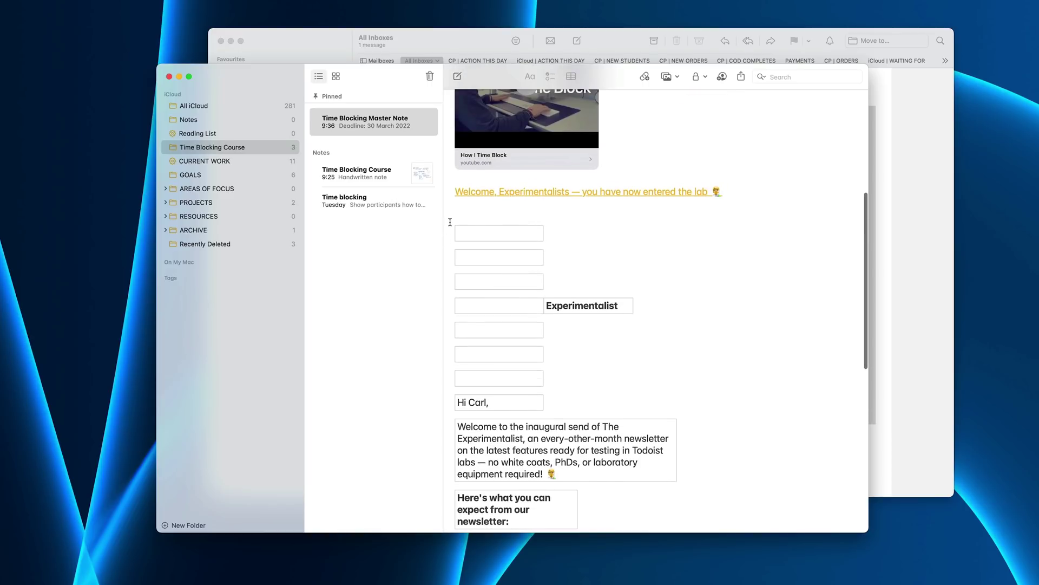
Select the pasted newsletter table cells.
{"action": "left_click_drag", "start_coordinate": [450, 222], "coordinate": [615, 469]}
{"action": "left_click", "coordinate": [617, 467]}
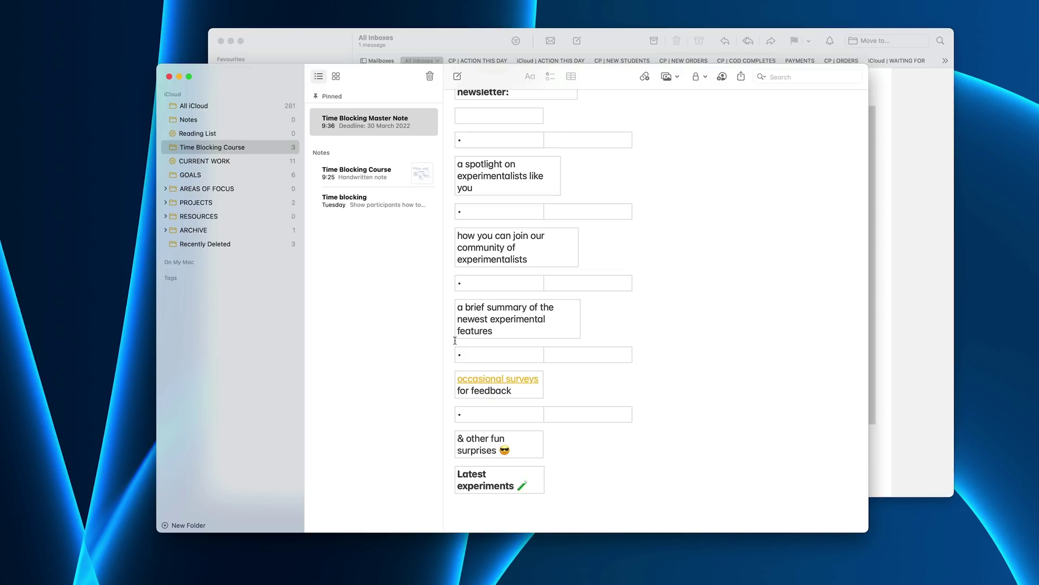
{"action": "scroll", "coordinate": [454, 340], "scroll_direction": "up", "scroll_amount": 10}
{"action": "scroll", "coordinate": [454, 340], "scroll_direction": "up", "scroll_amount": 4}
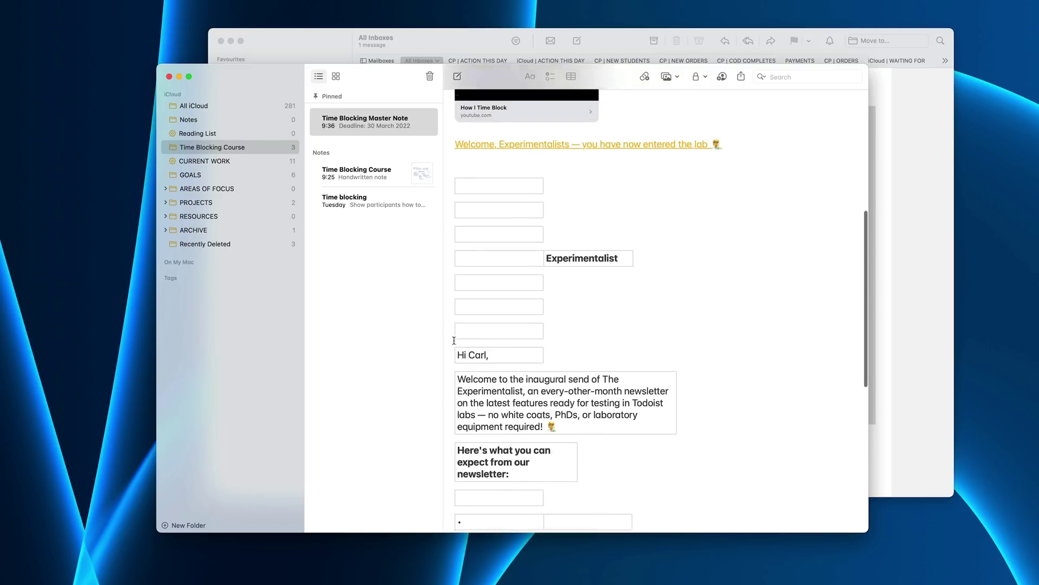
{"action": "left_click_drag", "start_coordinate": [453, 184], "coordinate": [691, 581]}
Delete the pasted newsletter table, check the other Time Blocking notes, and reopen the pinned Master Note.
{"action": "key", "text": "BackSpace"}
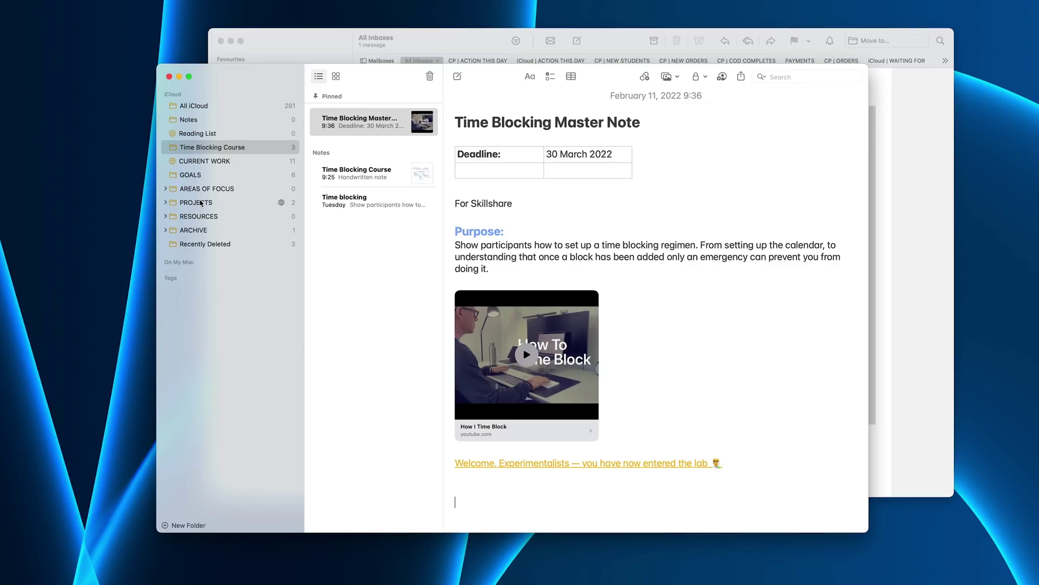
{"action": "left_click", "coordinate": [388, 207]}
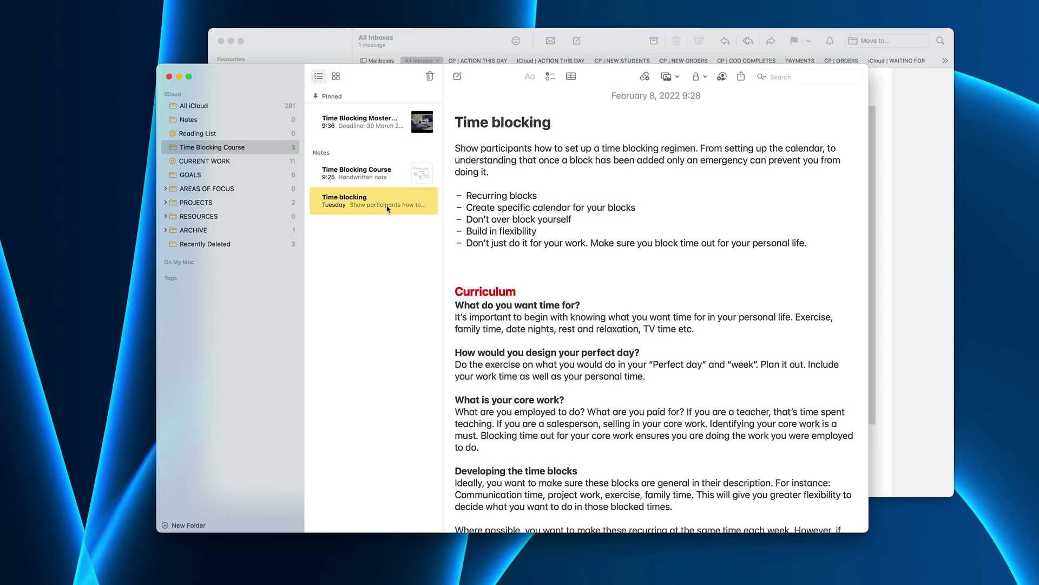
{"action": "left_click", "coordinate": [373, 183]}
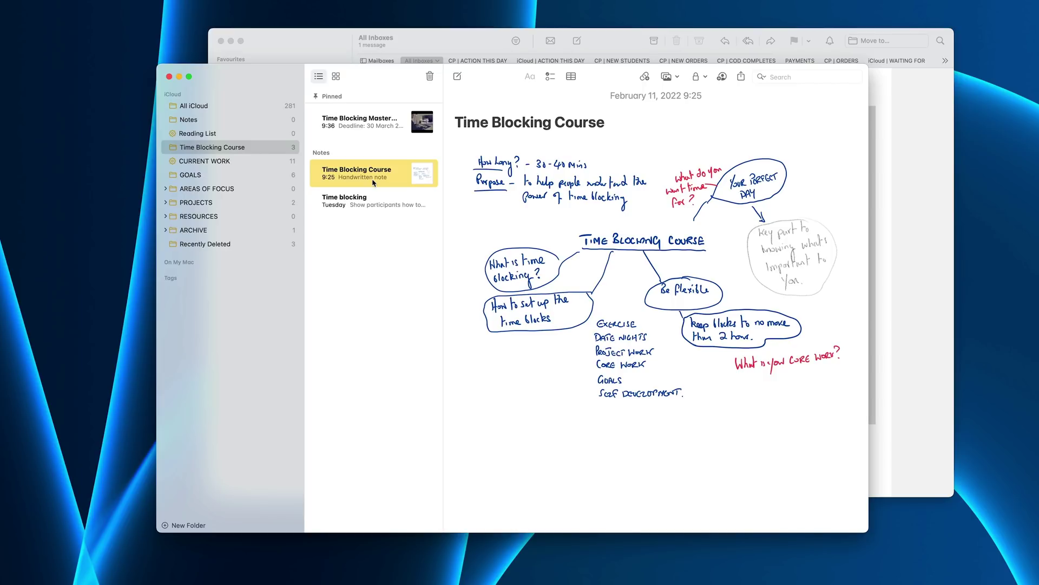
{"action": "left_click", "coordinate": [363, 129]}
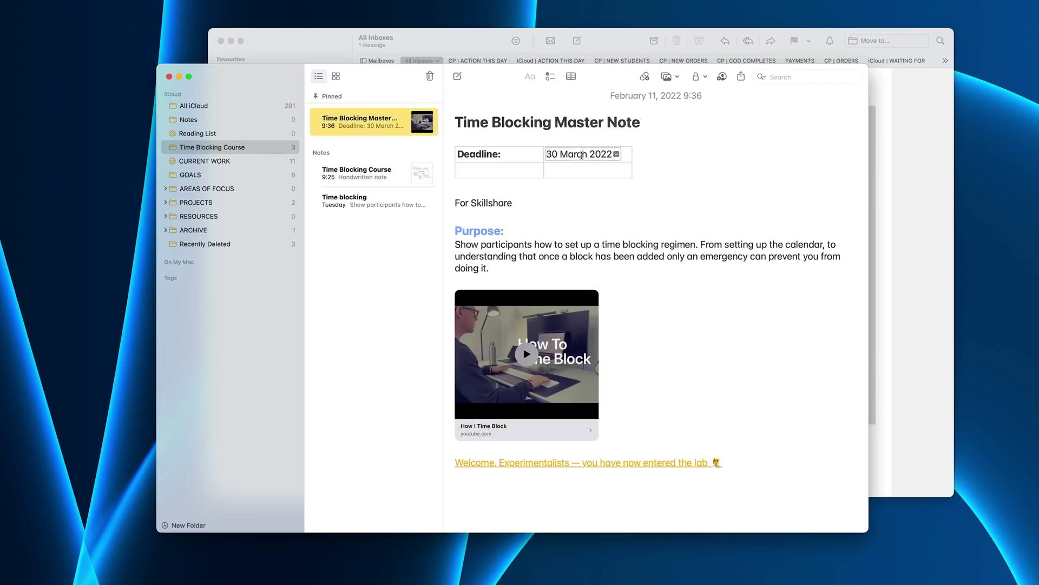